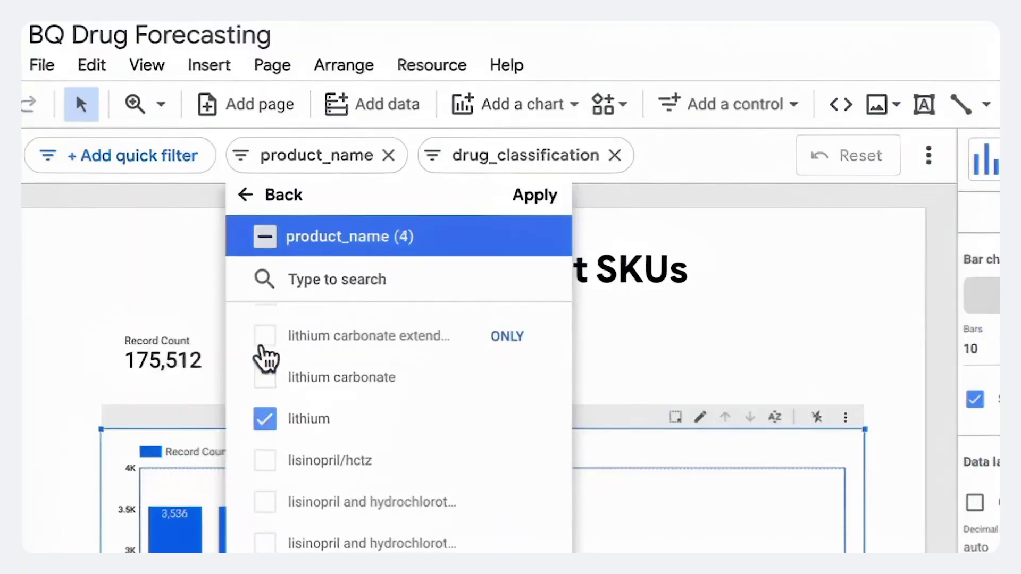
- Tick extended-release lithium carbonate and insulin glulisine (searching 'lis'), then apply the product filter
{"action": "left_click", "coordinate": [266, 336]}
{"action": "scroll", "coordinate": [298, 412], "scroll_direction": "down", "scroll_amount": 15}
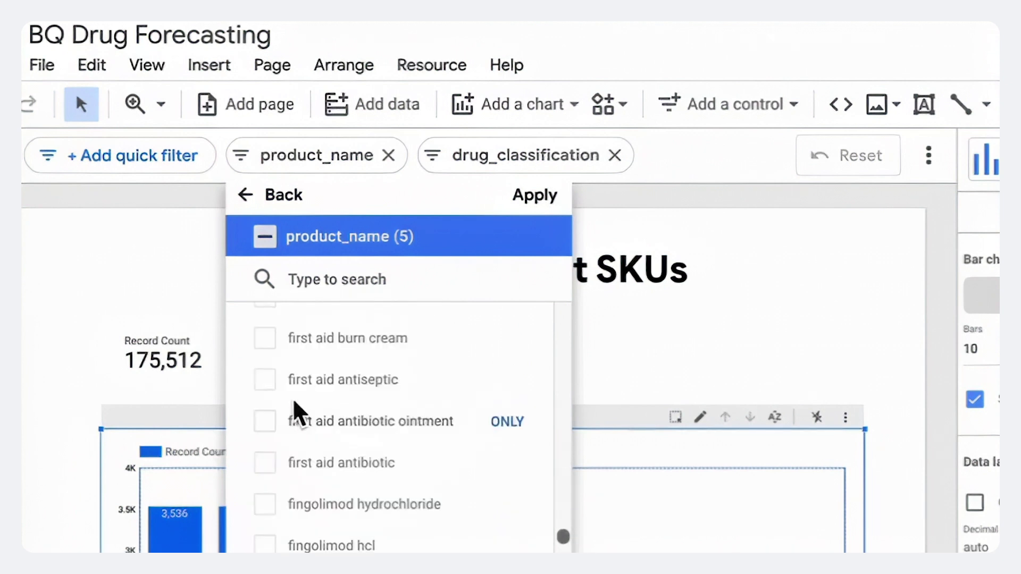
{"action": "left_click", "coordinate": [378, 277]}
{"action": "type", "text": "lis"}
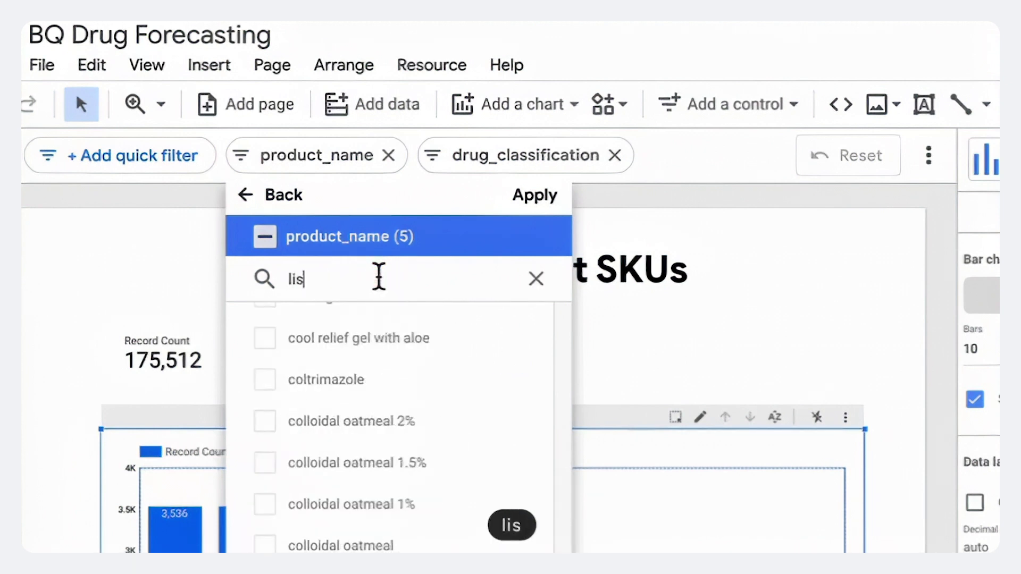
{"action": "left_click", "coordinate": [329, 321]}
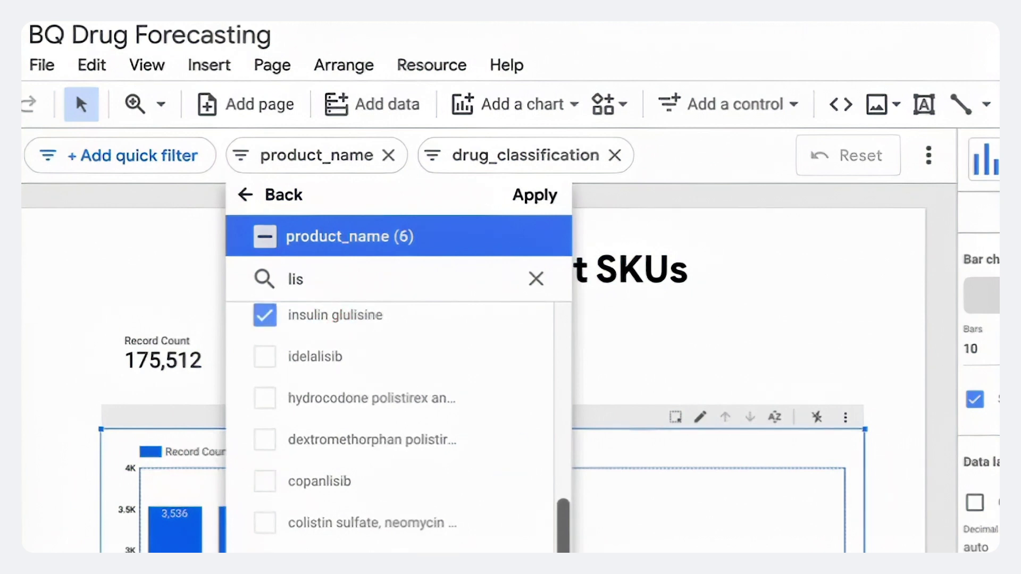
{"action": "left_click", "coordinate": [547, 193]}
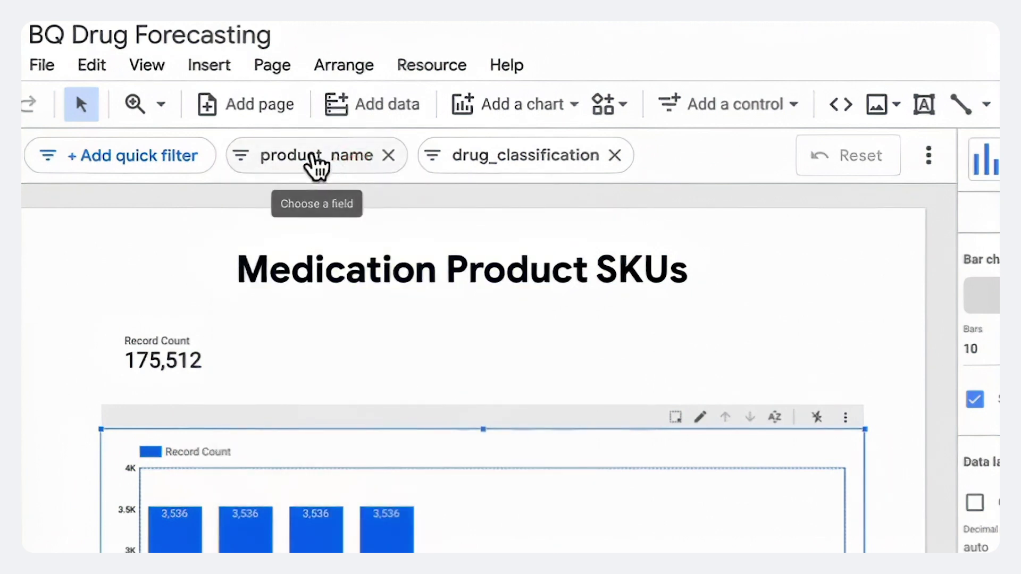
- Narrow the product_name filter to only trifluridine, then add tramadol hcl
{"action": "left_click", "coordinate": [317, 165]}
{"action": "scroll", "coordinate": [422, 400], "scroll_direction": "down", "scroll_amount": 10}
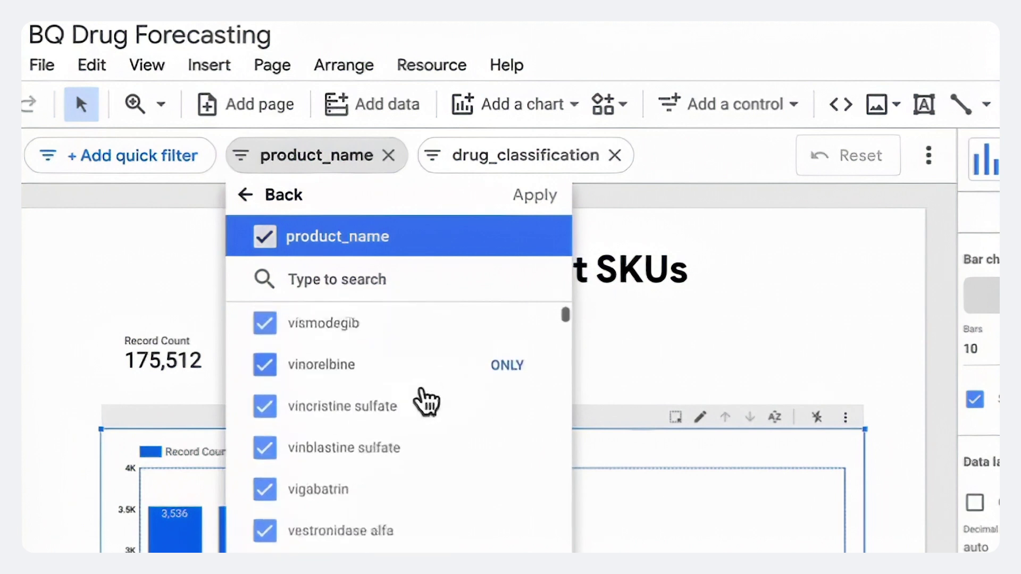
{"action": "scroll", "coordinate": [423, 400], "scroll_direction": "down", "scroll_amount": 10}
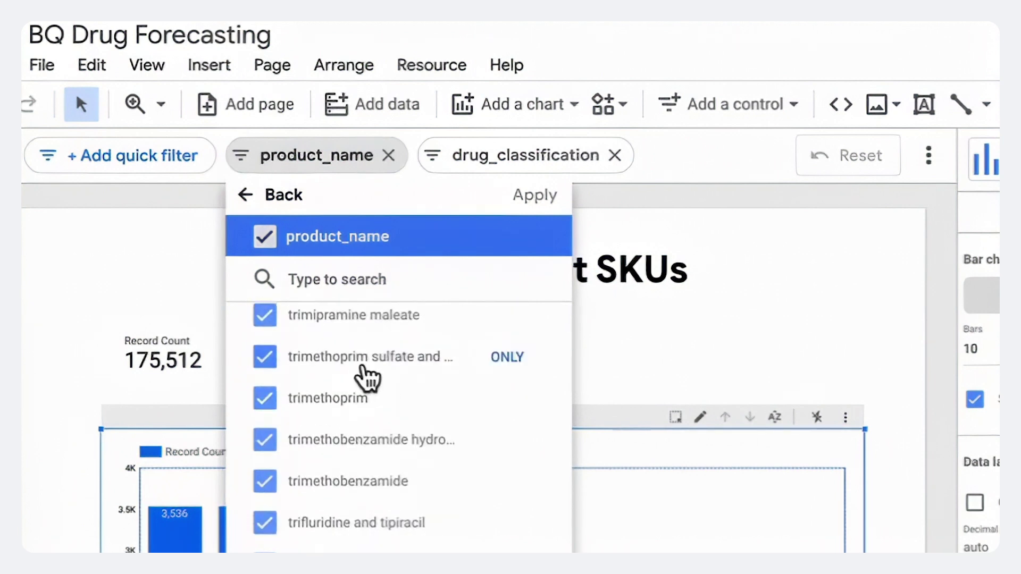
{"action": "scroll", "coordinate": [367, 378], "scroll_direction": "down", "scroll_amount": 3}
{"action": "left_click", "coordinate": [507, 372]}
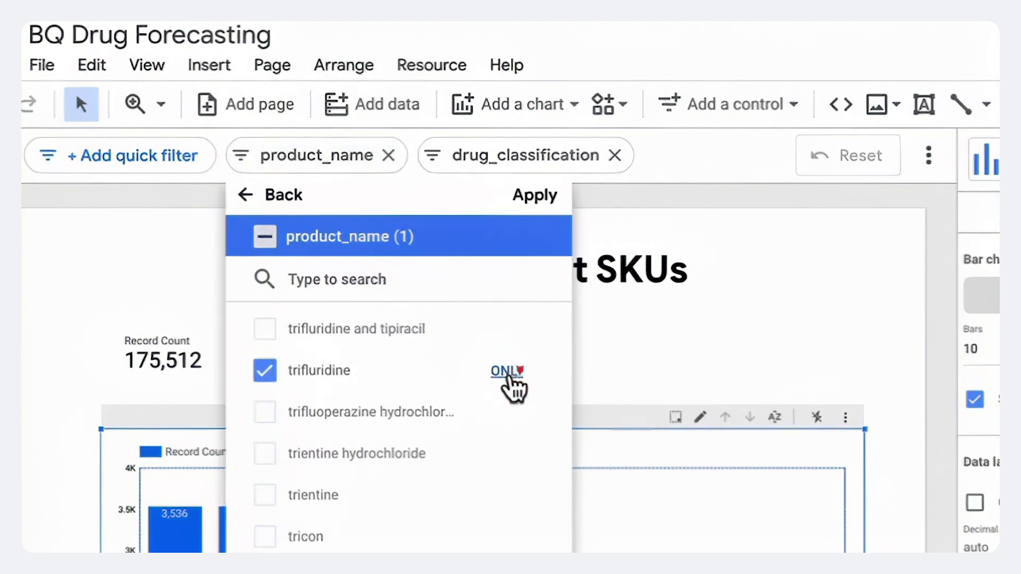
{"action": "scroll", "coordinate": [479, 422], "scroll_direction": "down", "scroll_amount": 6}
{"action": "left_click", "coordinate": [255, 478]}
- Add tadalafil, lithium and extended-release lithium carbonate to the product_name filter
{"action": "scroll", "coordinate": [257, 487], "scroll_direction": "down", "scroll_amount": 5}
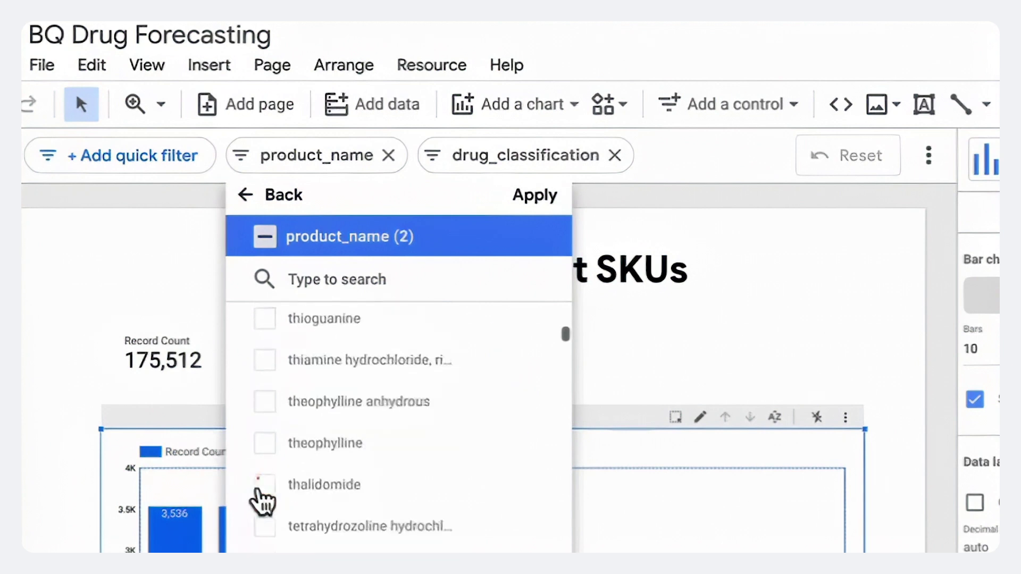
{"action": "scroll", "coordinate": [261, 501], "scroll_direction": "down", "scroll_amount": 3}
{"action": "scroll", "coordinate": [265, 502], "scroll_direction": "down", "scroll_amount": 10}
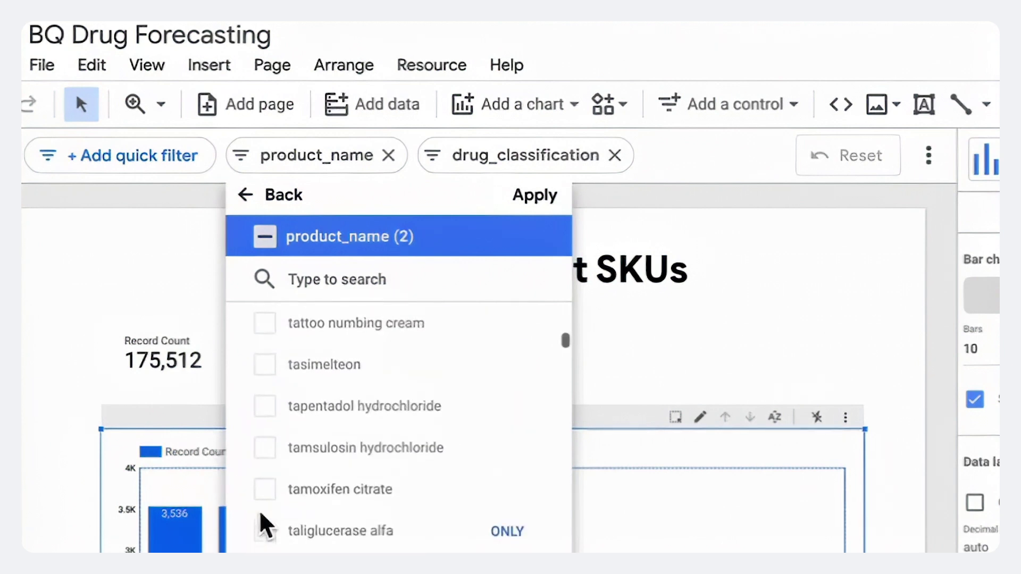
{"action": "left_click", "coordinate": [261, 538]}
{"action": "scroll", "coordinate": [262, 542], "scroll_direction": "down", "scroll_amount": 15}
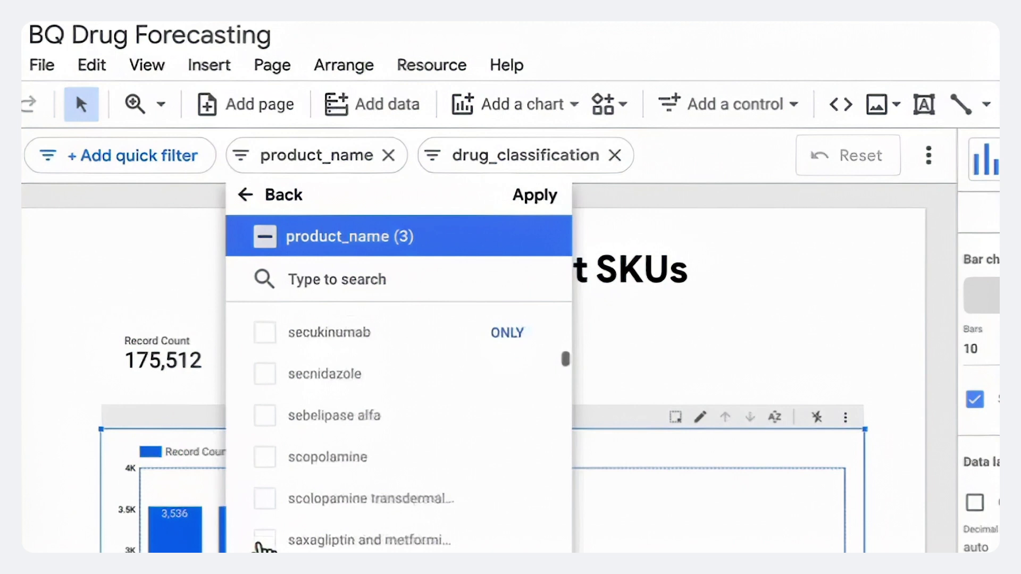
{"action": "scroll", "coordinate": [264, 545], "scroll_direction": "down", "scroll_amount": 10}
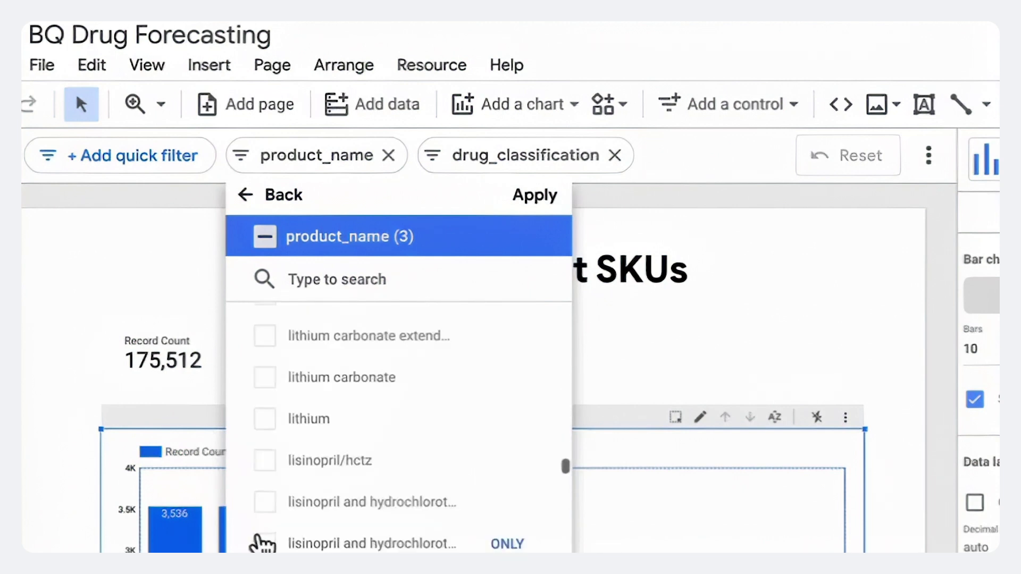
{"action": "left_click", "coordinate": [265, 420]}
{"action": "left_click", "coordinate": [264, 337]}
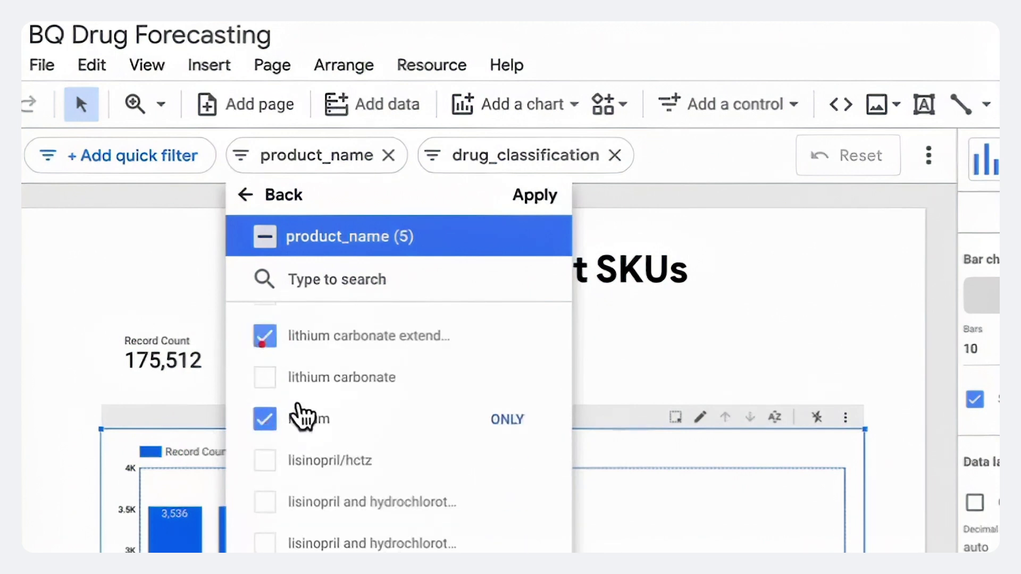
{"action": "scroll", "coordinate": [296, 417], "scroll_direction": "up", "scroll_amount": 10}
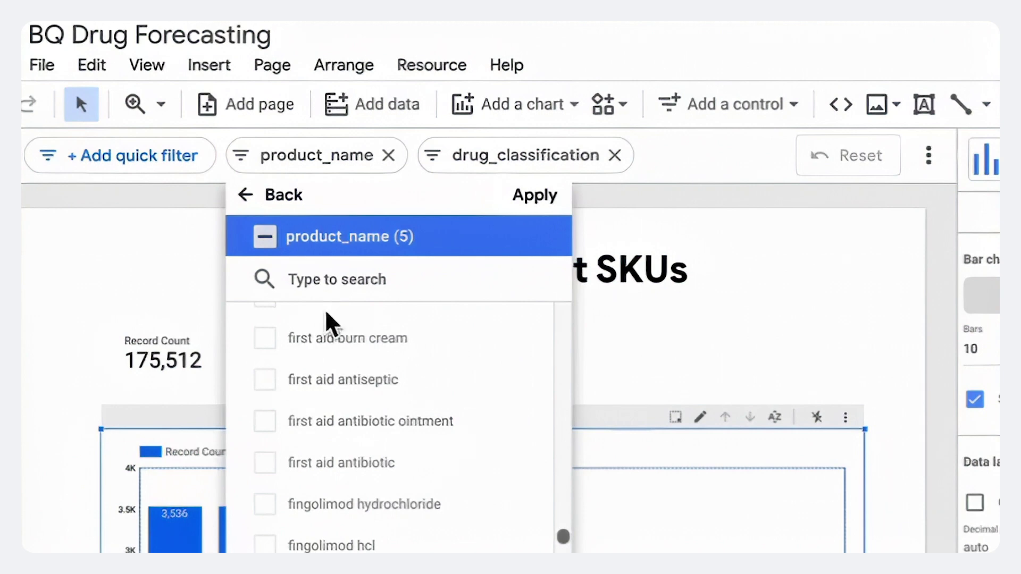
- Describe asthma rescue and control medications for MA, RI, CT, NH and VT, and run the forecast
{"action": "left_click", "coordinate": [376, 276]}
{"action": "type", "text": "lis"}
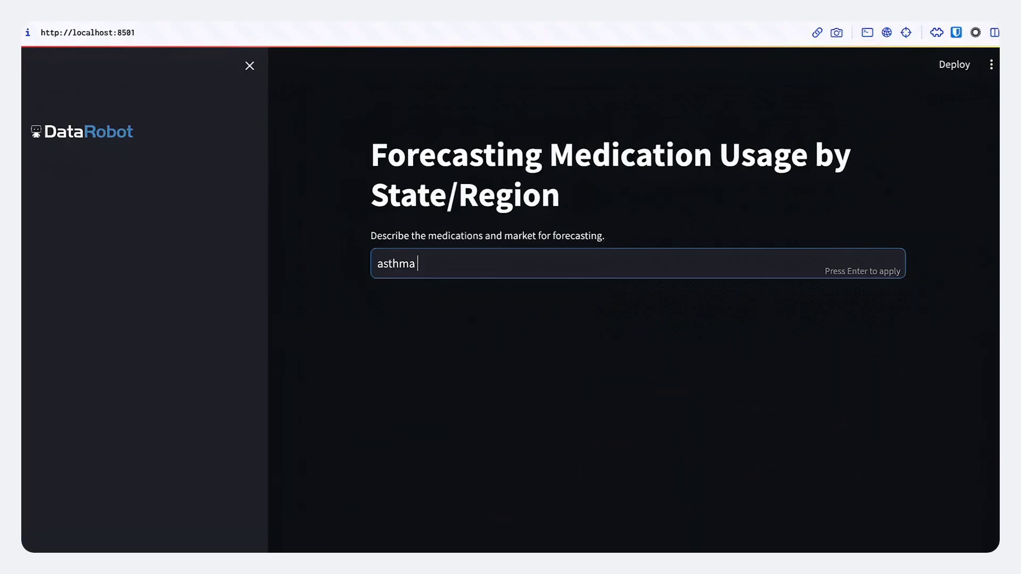
{"action": "type", "text": "recsu"}
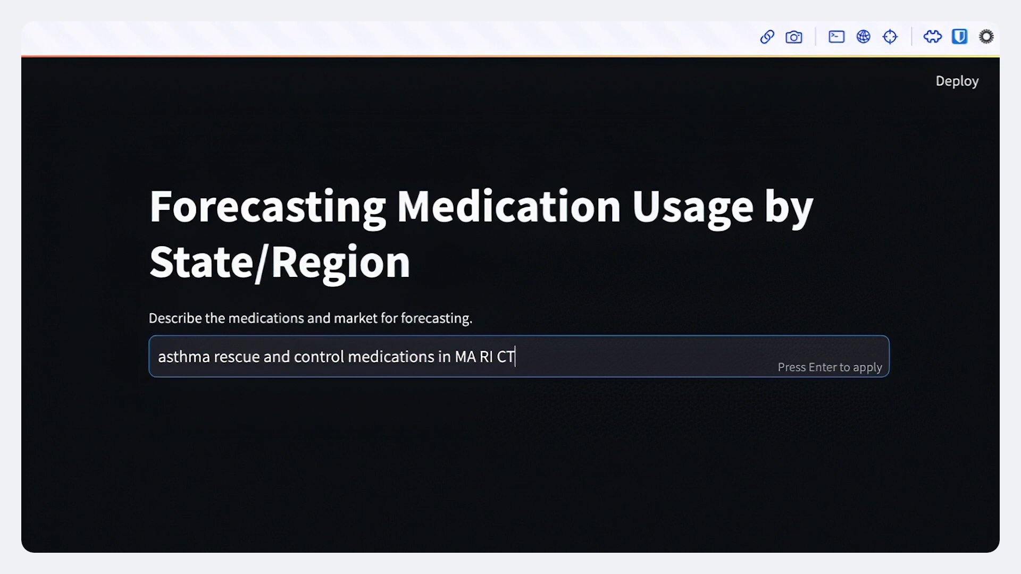
{"action": "type", "text": "NH VT"}
{"action": "key", "text": "Return"}
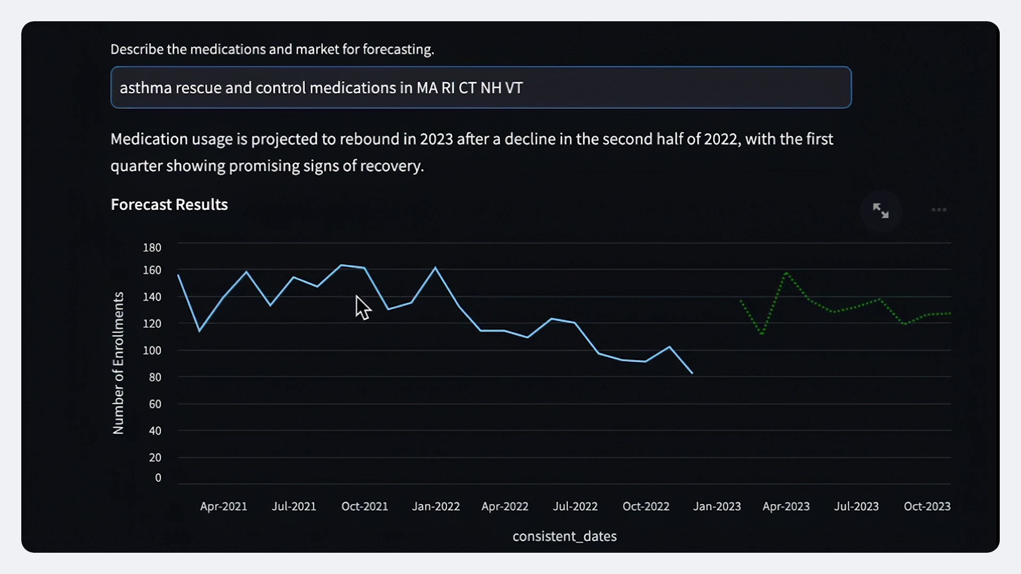
{"action": "scroll", "coordinate": [361, 295], "scroll_direction": "down", "scroll_amount": 1}
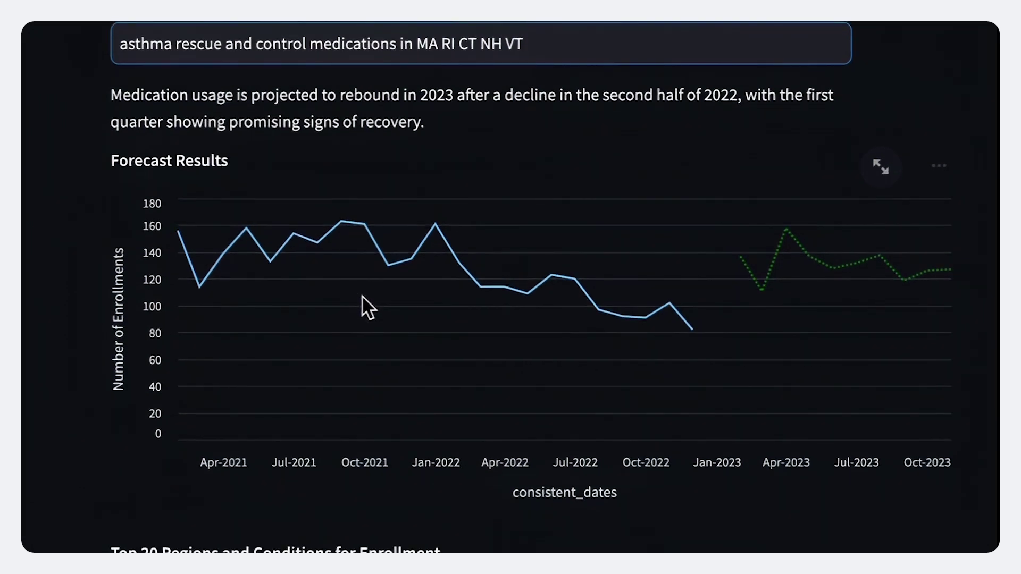
{"action": "scroll", "coordinate": [362, 295], "scroll_direction": "down", "scroll_amount": 4}
{"action": "scroll", "coordinate": [361, 295], "scroll_direction": "down", "scroll_amount": 4}
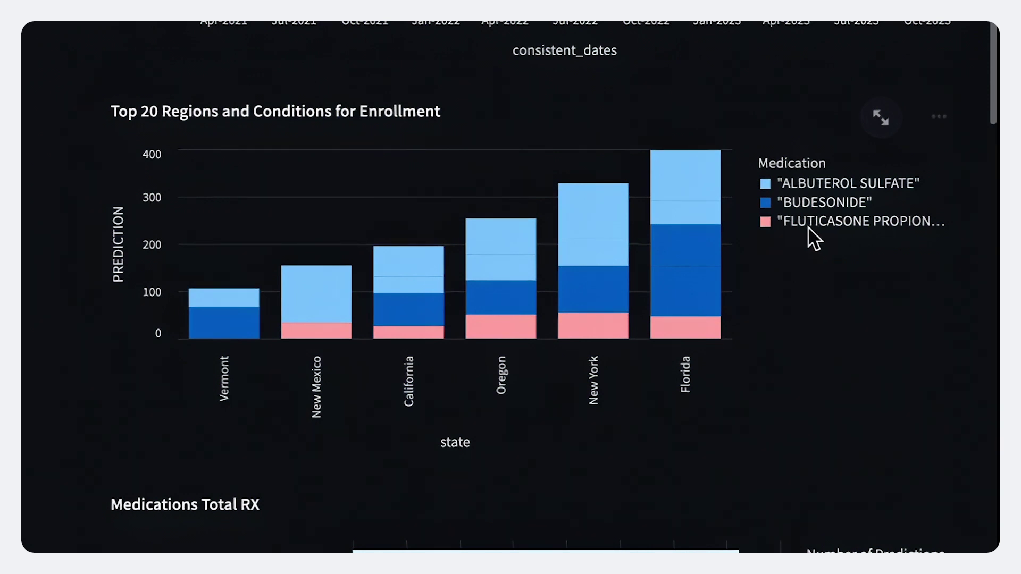
{"action": "scroll", "coordinate": [540, 274], "scroll_direction": "down", "scroll_amount": 1}
{"action": "scroll", "coordinate": [538, 264], "scroll_direction": "down", "scroll_amount": 3}
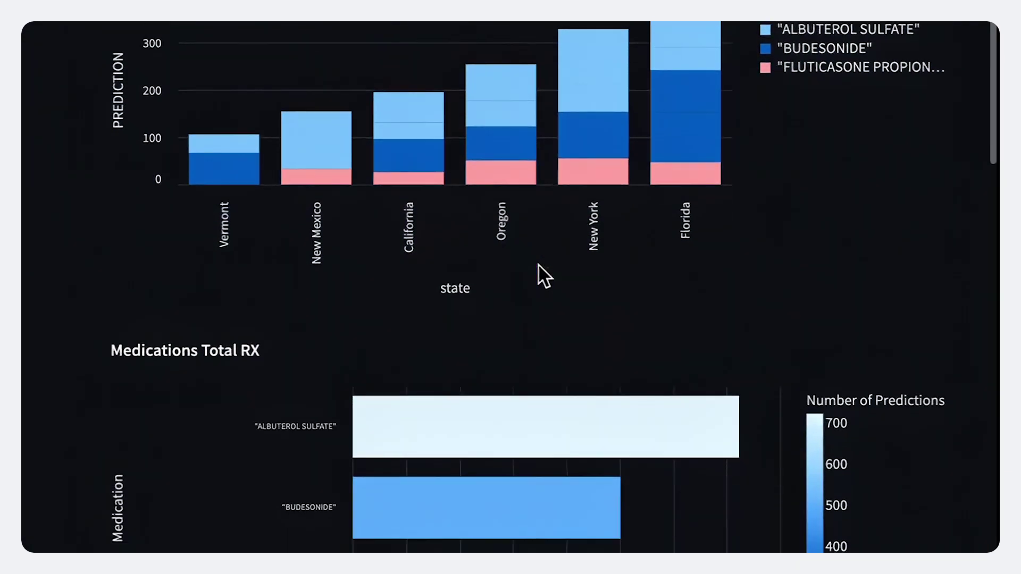
{"action": "scroll", "coordinate": [537, 263], "scroll_direction": "down", "scroll_amount": 10}
{"action": "scroll", "coordinate": [537, 266], "scroll_direction": "down", "scroll_amount": 3}
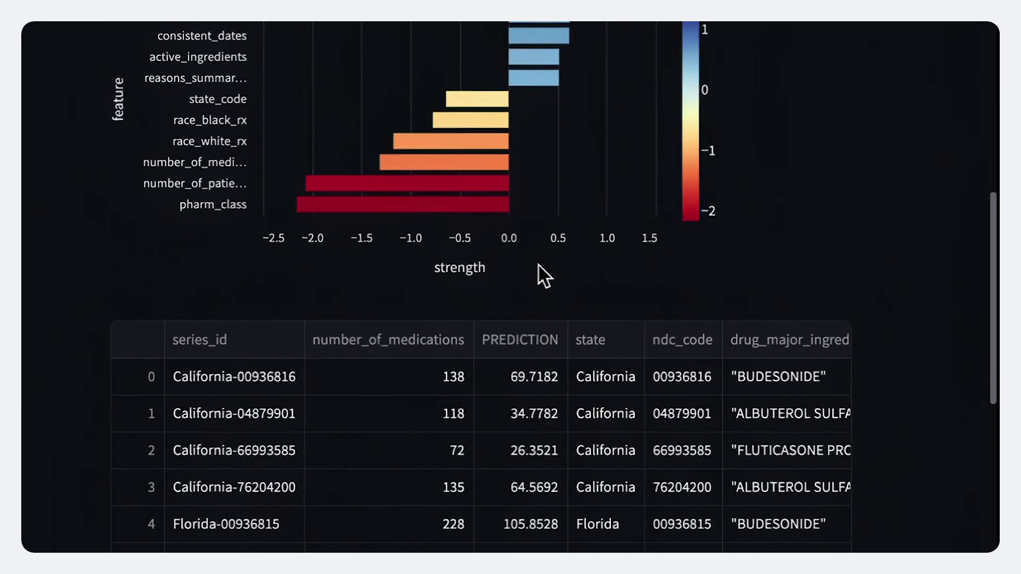
{"action": "scroll", "coordinate": [537, 273], "scroll_direction": "up", "scroll_amount": 3}
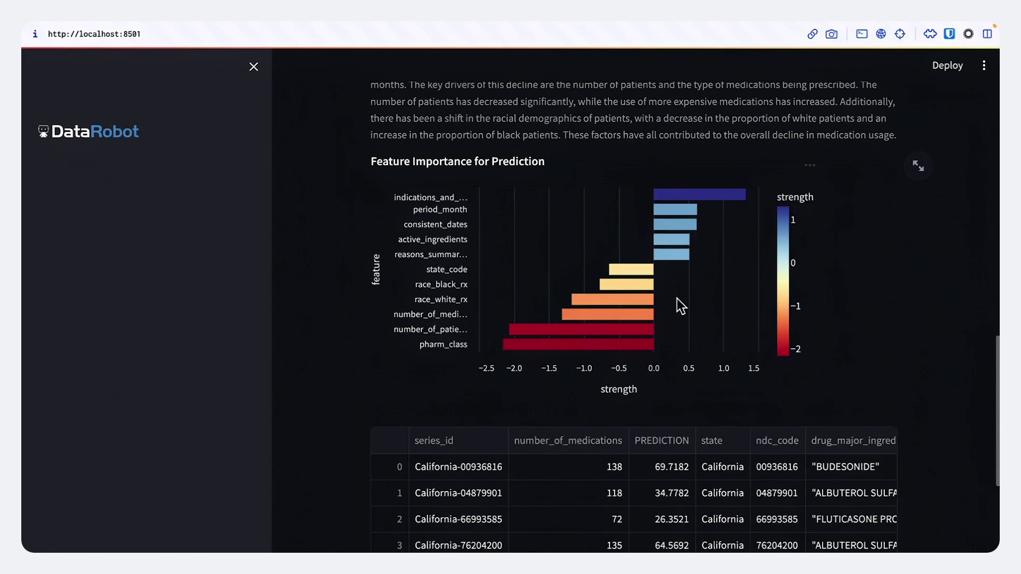
{"action": "scroll", "coordinate": [677, 298], "scroll_direction": "up", "scroll_amount": 3}
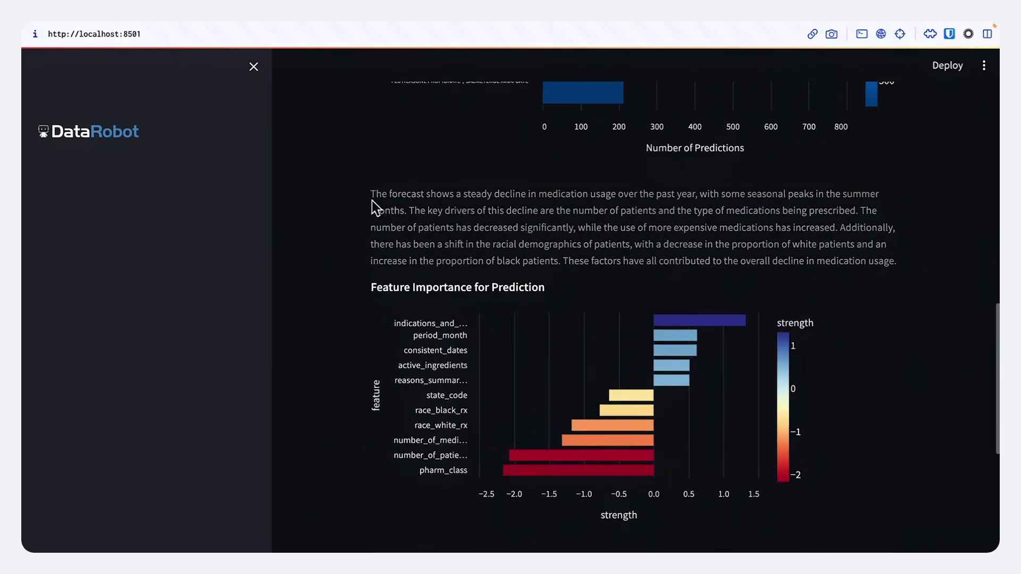
{"action": "left_click_drag", "start_coordinate": [366, 195], "coordinate": [629, 230]}
{"action": "left_click", "coordinate": [629, 230]}
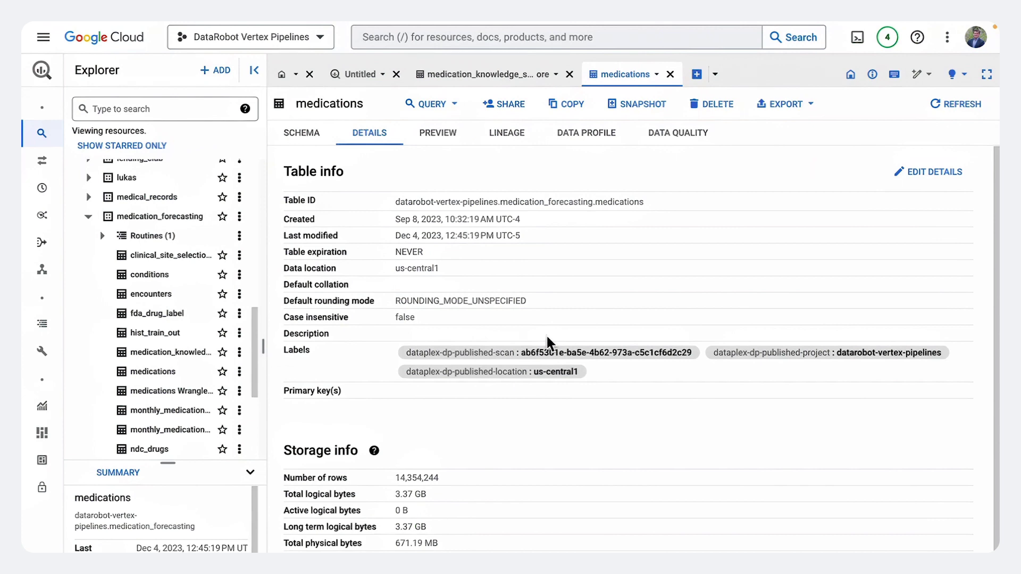
{"action": "left_click", "coordinate": [297, 139]}
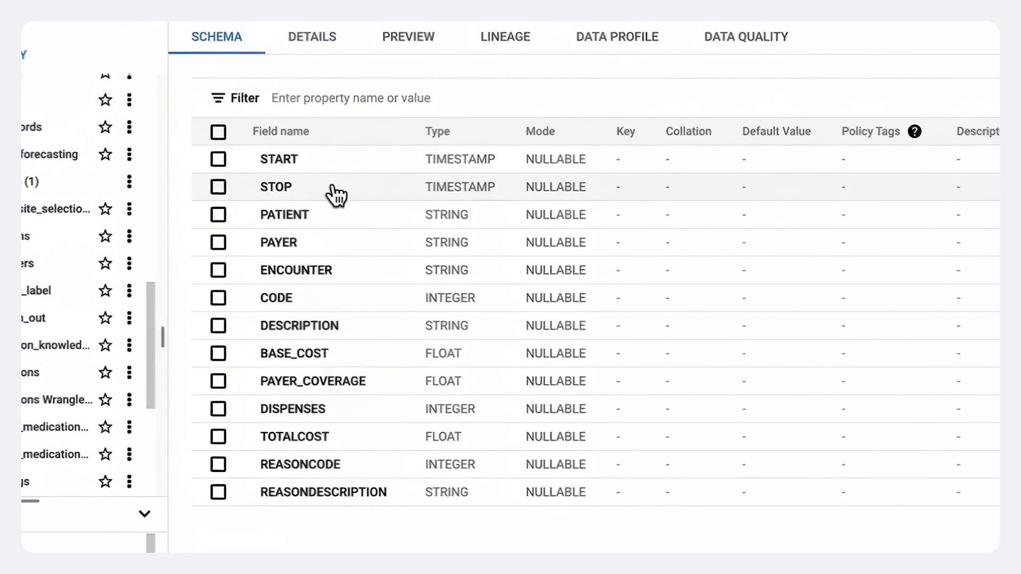
{"action": "left_click", "coordinate": [314, 38]}
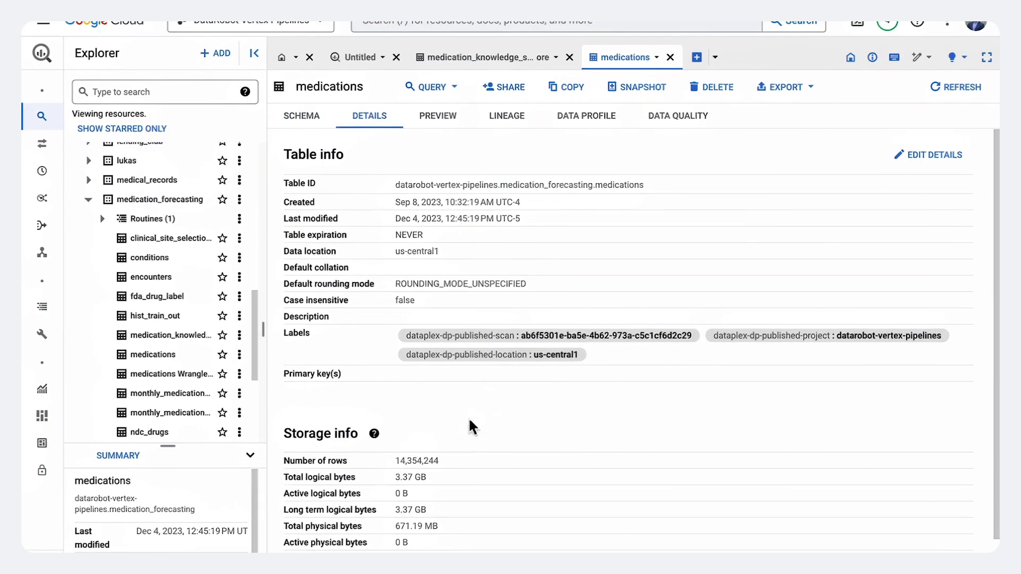
- Browse the medication_knowledge_search_data_store table's preview rows in BigQuery
{"action": "left_click", "coordinate": [489, 60]}
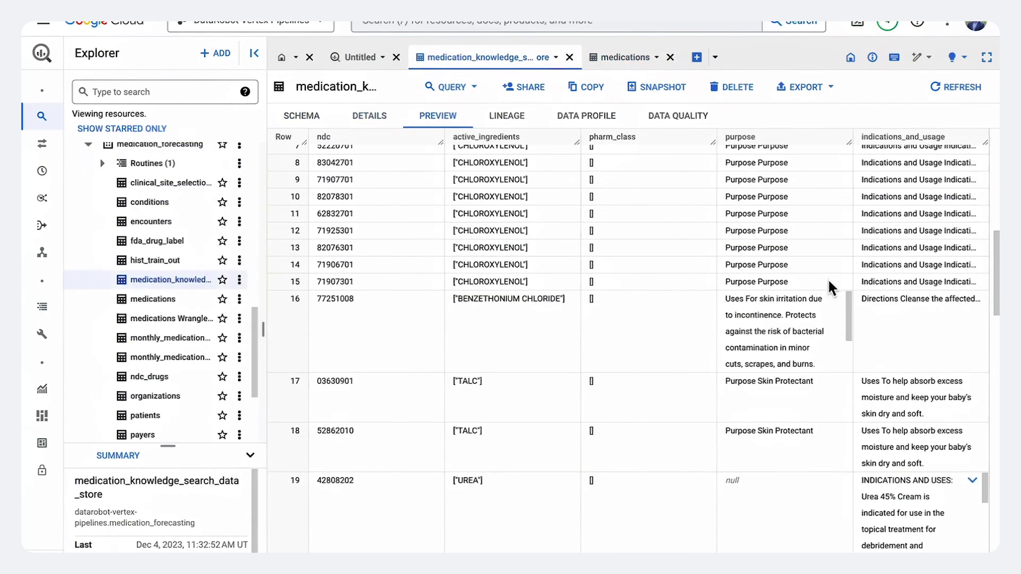
{"action": "scroll", "coordinate": [872, 436], "scroll_direction": "up", "scroll_amount": 3}
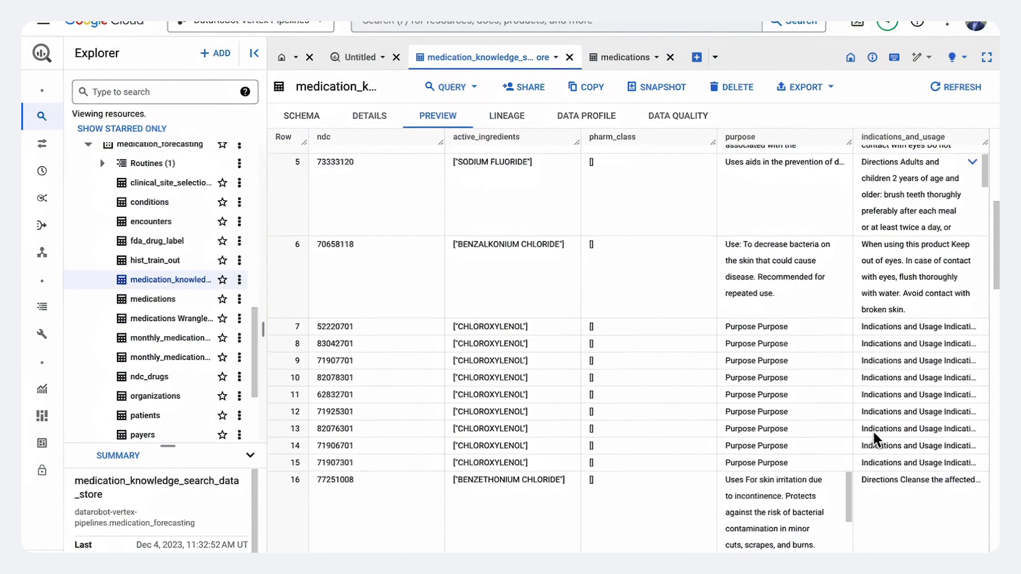
{"action": "scroll", "coordinate": [874, 440], "scroll_direction": "up", "scroll_amount": 4}
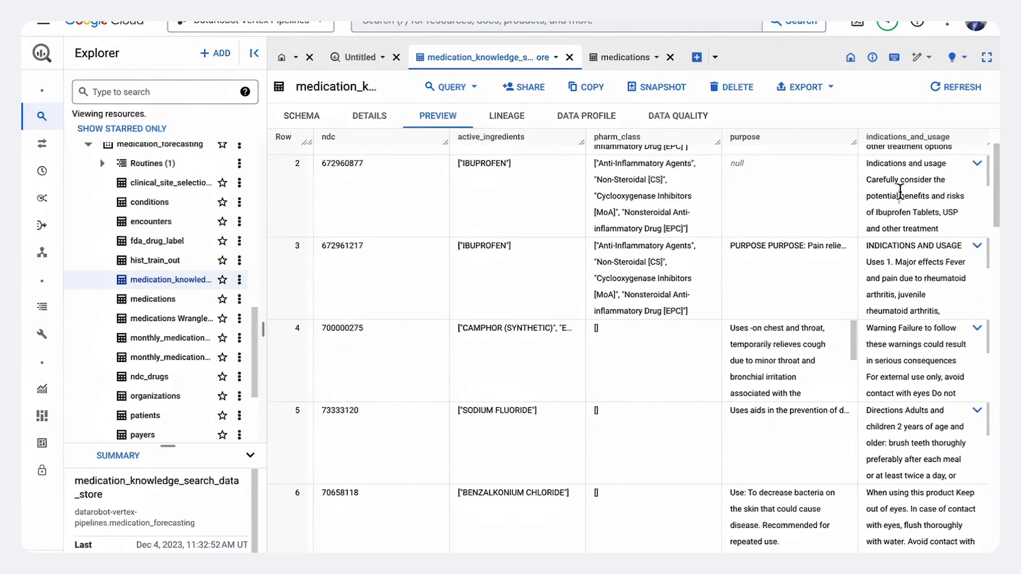
{"action": "scroll", "coordinate": [900, 190], "scroll_direction": "up", "scroll_amount": 3}
{"action": "scroll", "coordinate": [904, 193], "scroll_direction": "down", "scroll_amount": 3}
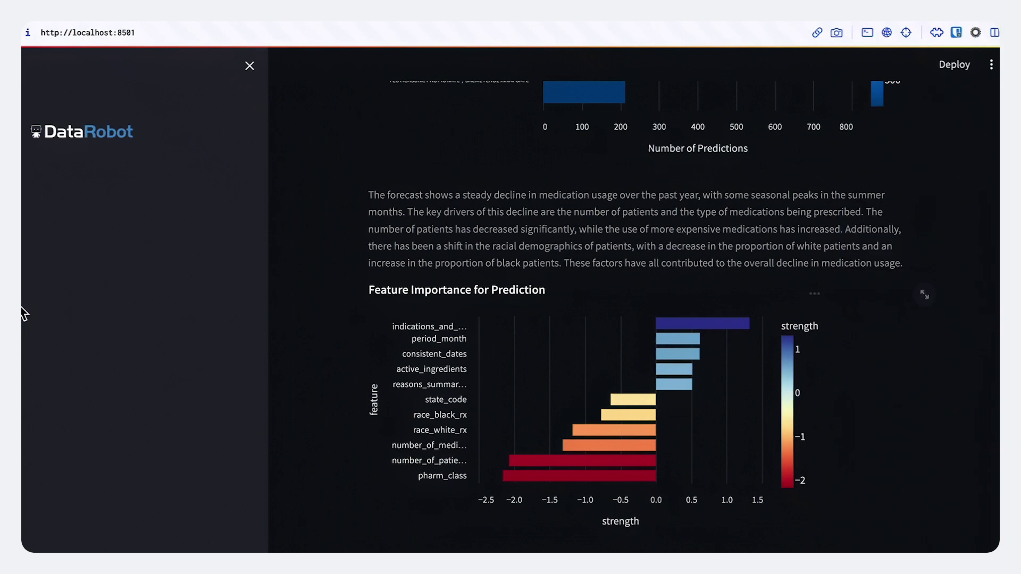
- Add data from the DataRobot DataSets BigQuery connection, opening medication_forecasting's medications table for wrangling
{"action": "mouse_move", "coordinate": [23, 313]}
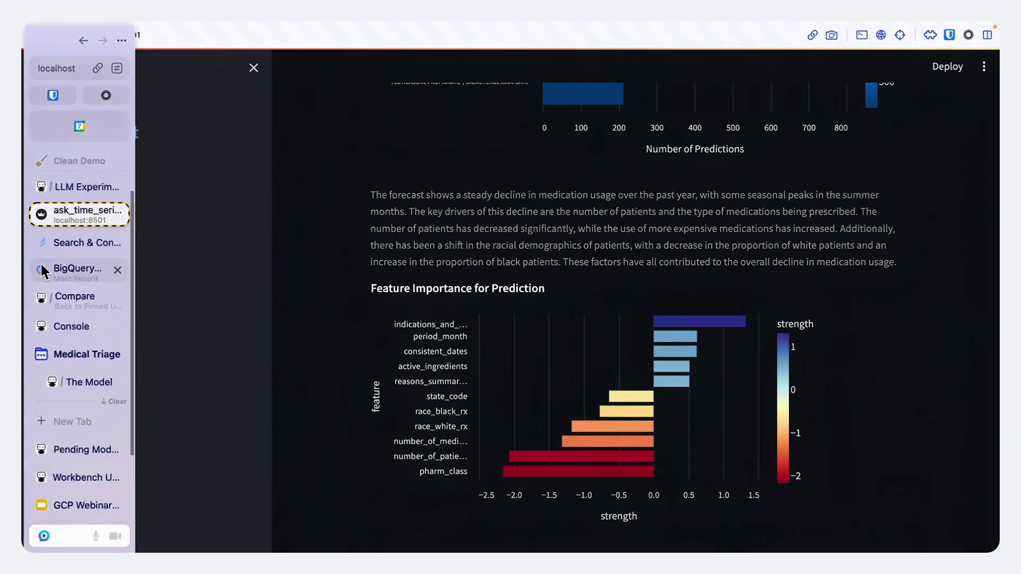
{"action": "scroll", "coordinate": [79, 236], "scroll_direction": "up", "scroll_amount": 2}
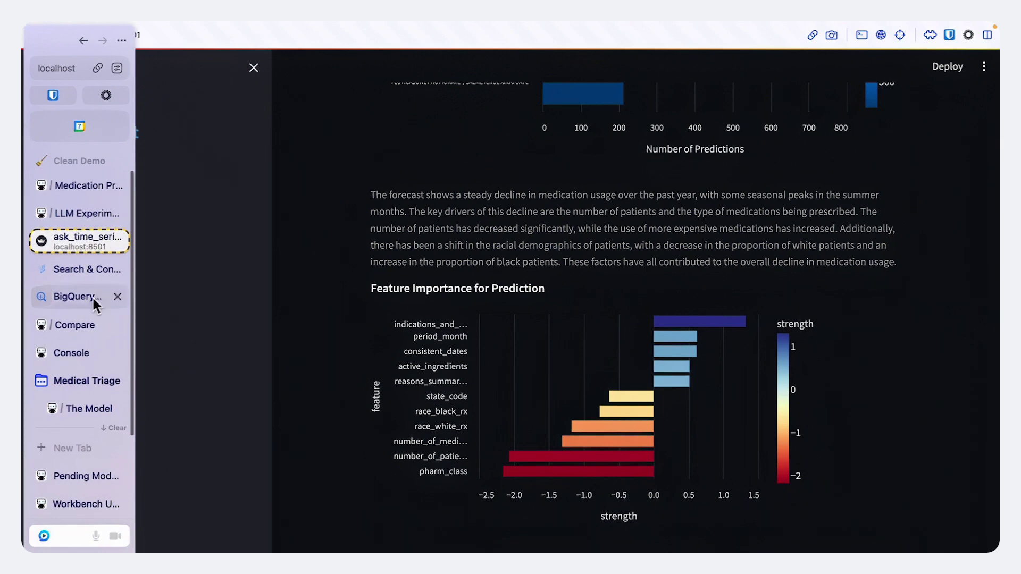
{"action": "left_click", "coordinate": [87, 504]}
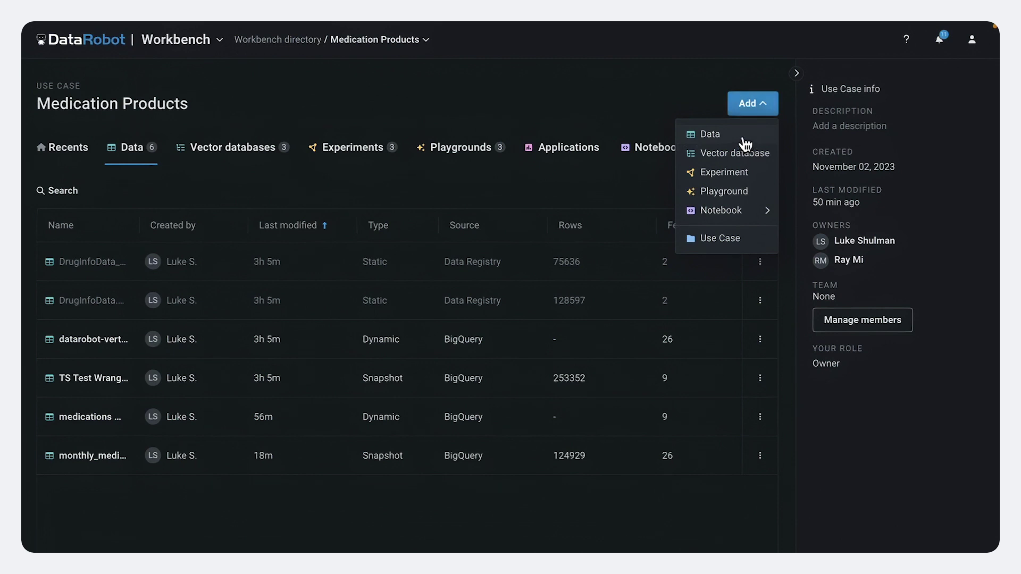
{"action": "left_click", "coordinate": [744, 142]}
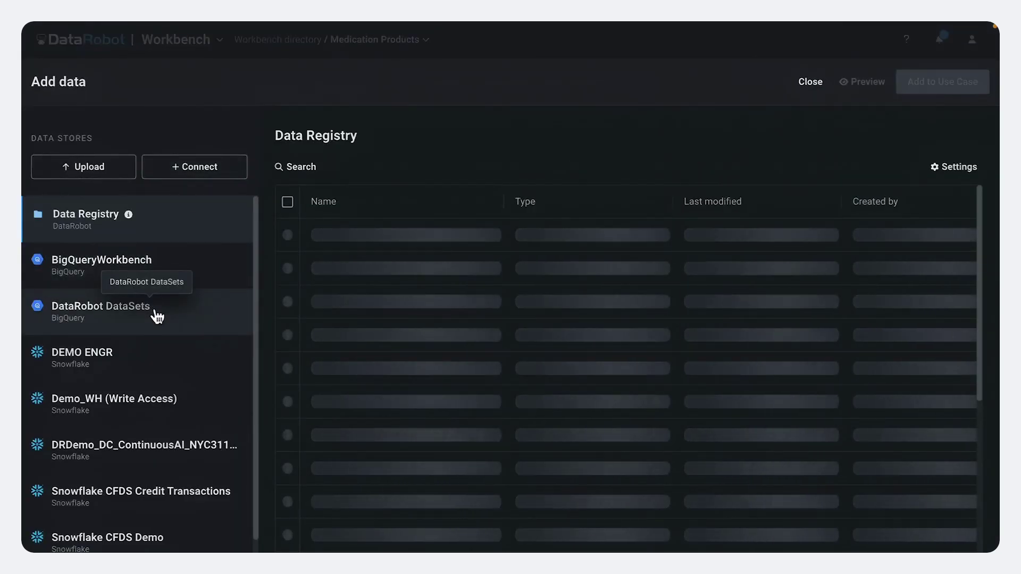
{"action": "left_click", "coordinate": [157, 317]}
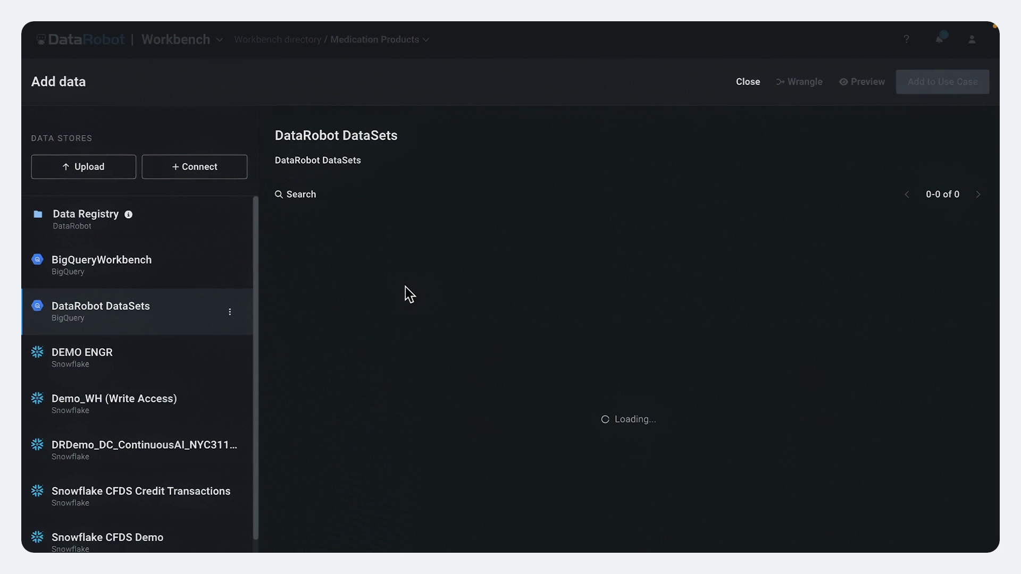
{"action": "scroll", "coordinate": [410, 297], "scroll_direction": "down", "scroll_amount": 10}
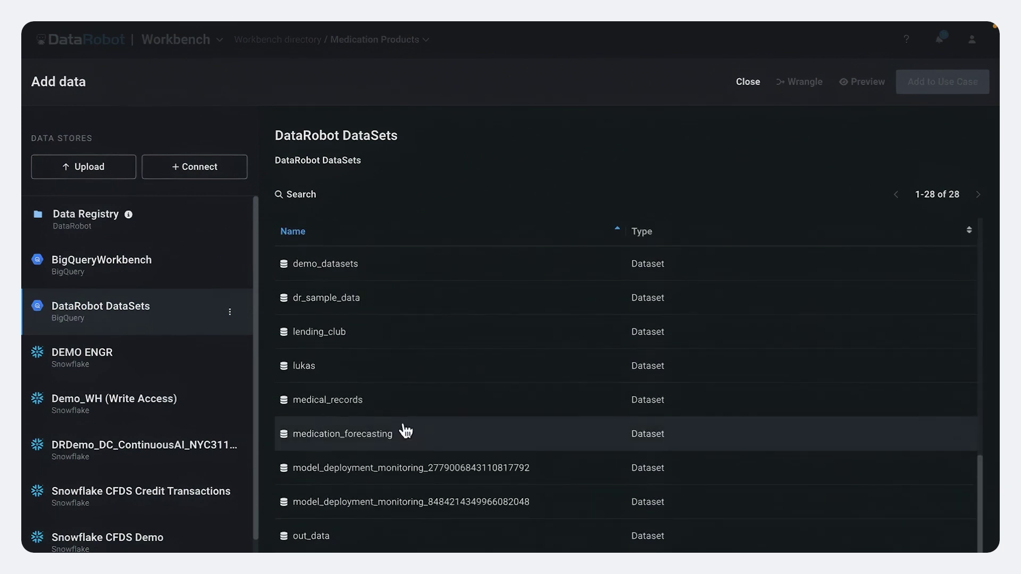
{"action": "left_click", "coordinate": [416, 439]}
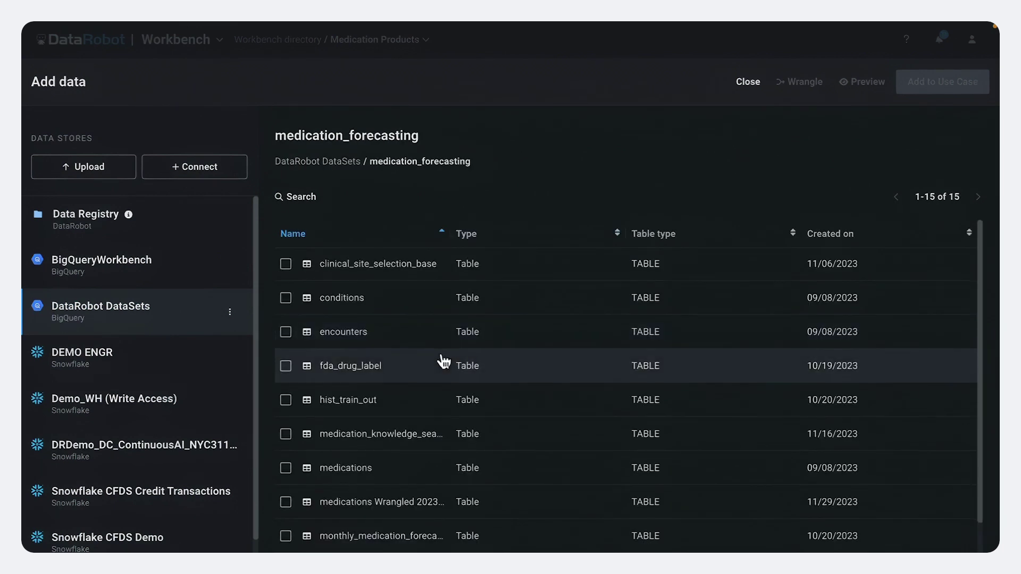
{"action": "scroll", "coordinate": [444, 363], "scroll_direction": "down", "scroll_amount": 3}
{"action": "left_click", "coordinate": [371, 343]}
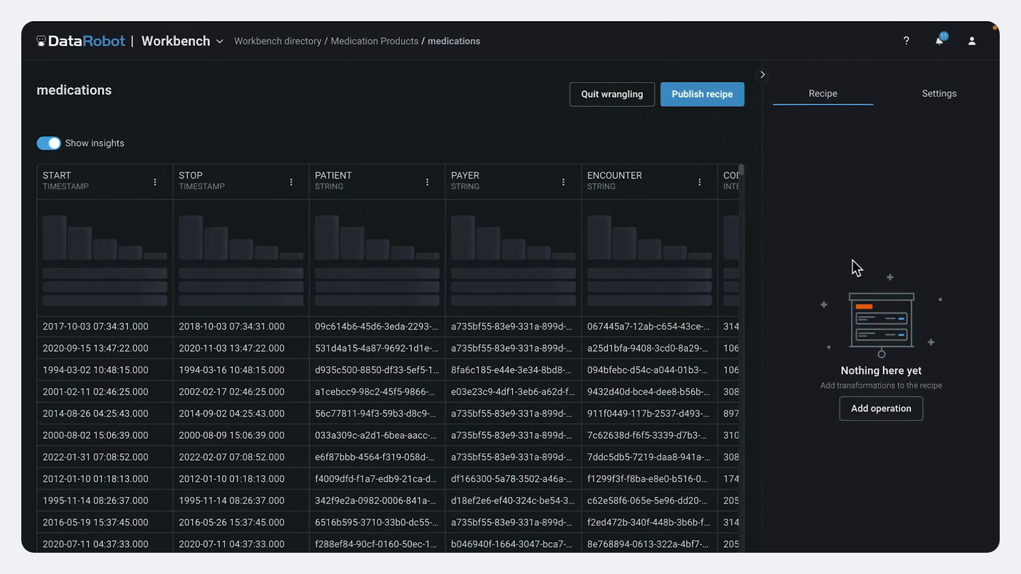
- Add a Join operation to the recipe and pick medication_forecasting's patients table
{"action": "scroll", "coordinate": [388, 425], "scroll_direction": "right", "scroll_amount": 15}
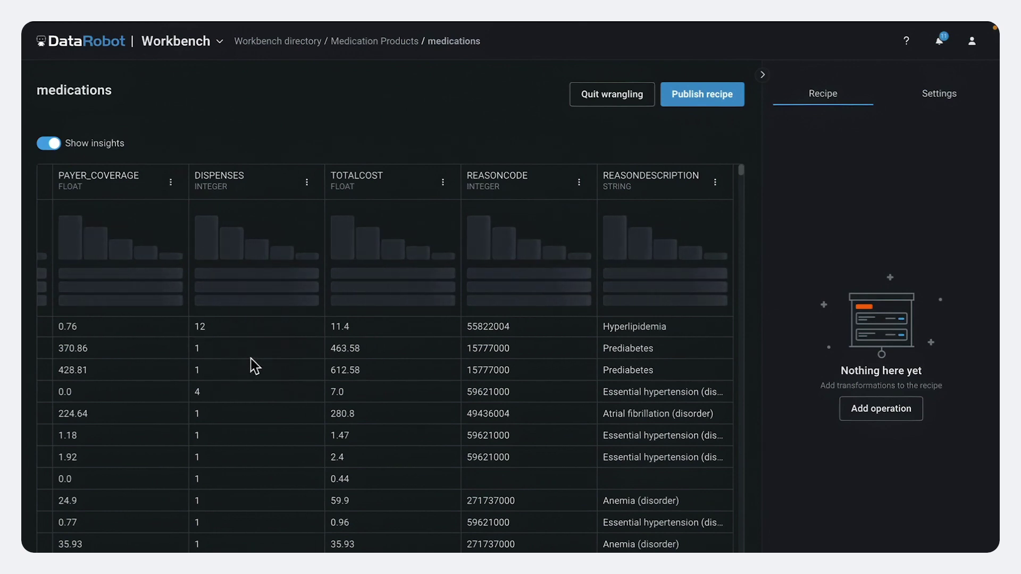
{"action": "left_click", "coordinate": [891, 414]}
{"action": "left_click", "coordinate": [887, 192]}
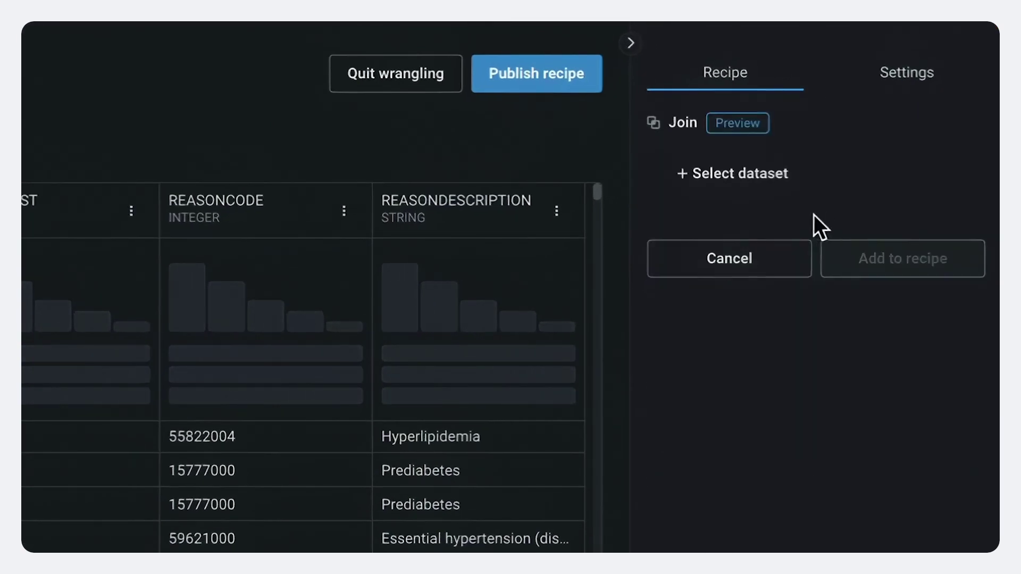
{"action": "left_click", "coordinate": [777, 183]}
{"action": "scroll", "coordinate": [582, 351], "scroll_direction": "down", "scroll_amount": 10}
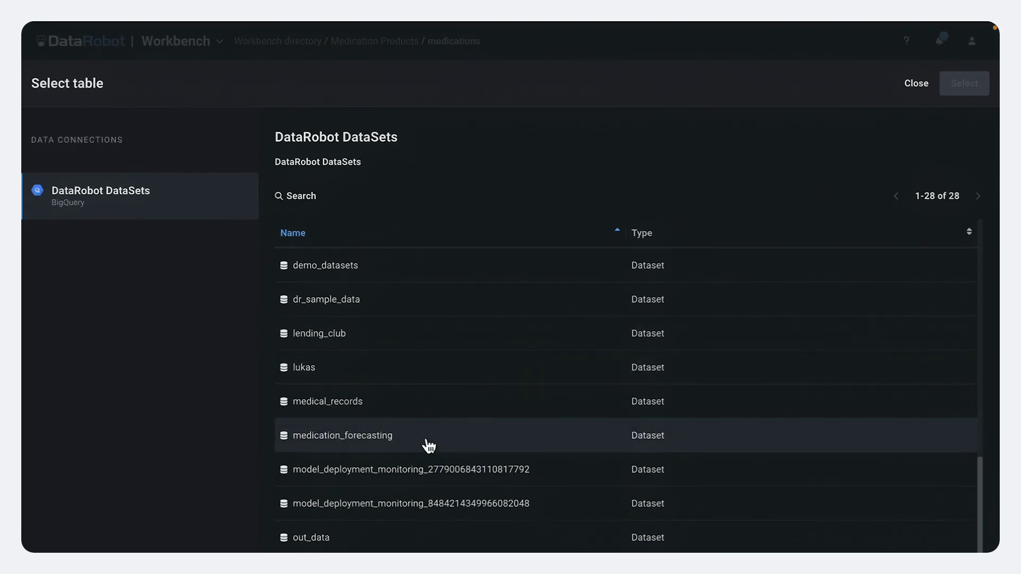
{"action": "left_click", "coordinate": [417, 449]}
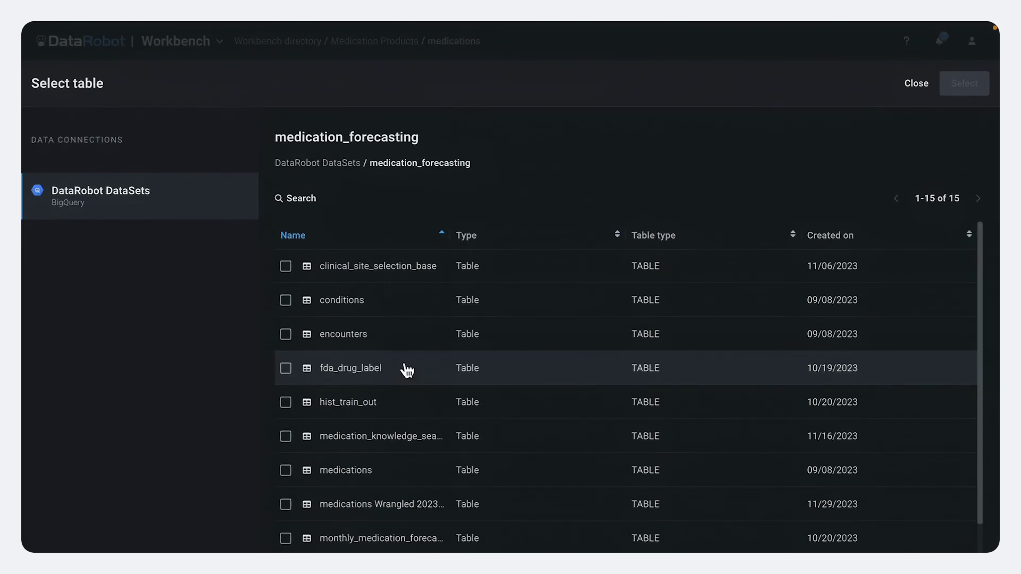
{"action": "scroll", "coordinate": [396, 383], "scroll_direction": "down", "scroll_amount": 1}
{"action": "scroll", "coordinate": [467, 458], "scroll_direction": "down", "scroll_amount": 1}
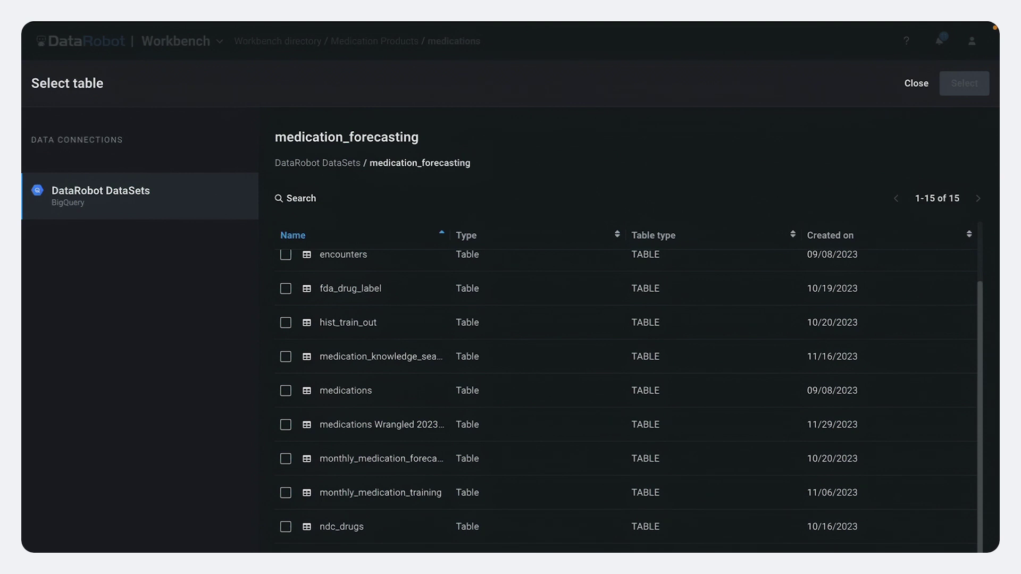
{"action": "scroll", "coordinate": [496, 504], "scroll_direction": "down", "scroll_amount": 1}
{"action": "left_click", "coordinate": [496, 504]}
- Join patients with PATIENT as left key and Id as right key, add it to the recipe, and return to Medication Products
{"action": "left_click", "coordinate": [964, 84]}
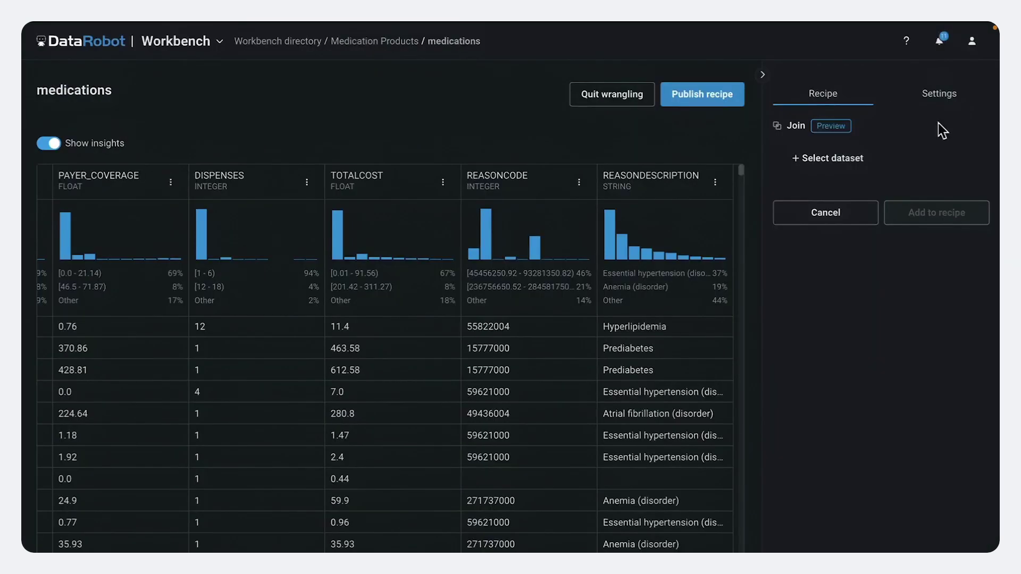
{"action": "left_click", "coordinate": [897, 322]}
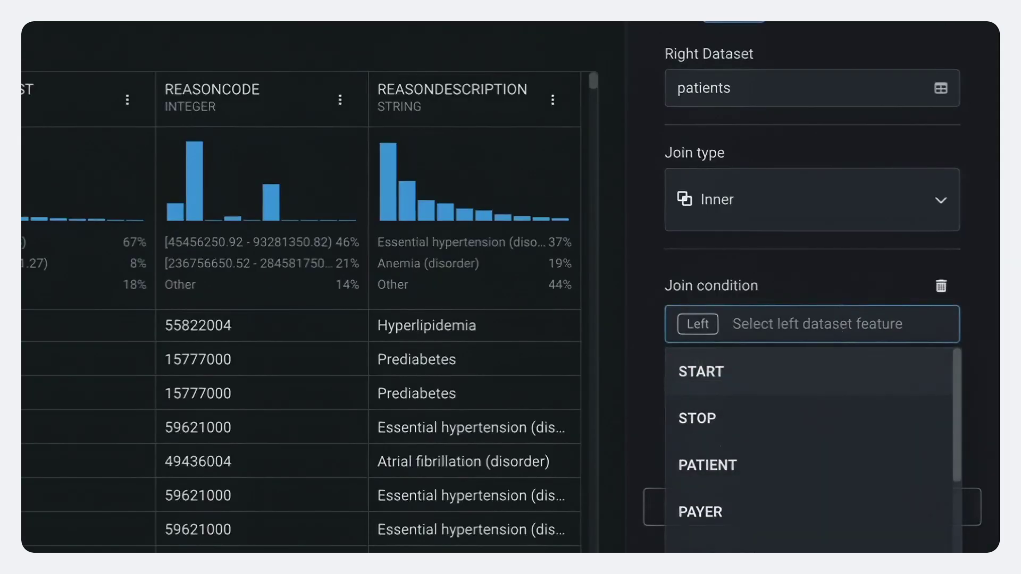
{"action": "type", "text": "PA"}
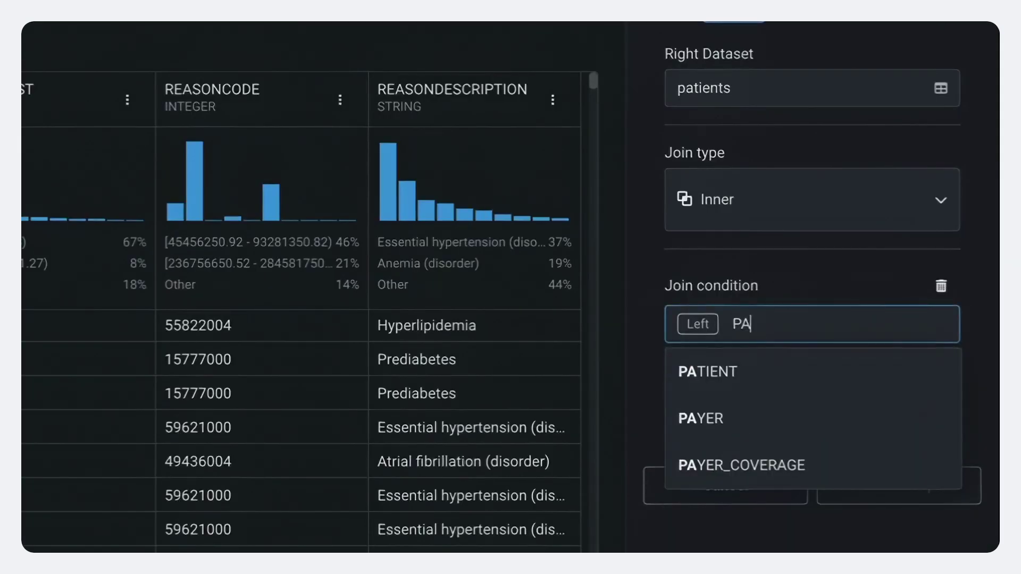
{"action": "left_click", "coordinate": [821, 371]}
{"action": "left_click", "coordinate": [825, 370]}
{"action": "type", "text": "id"}
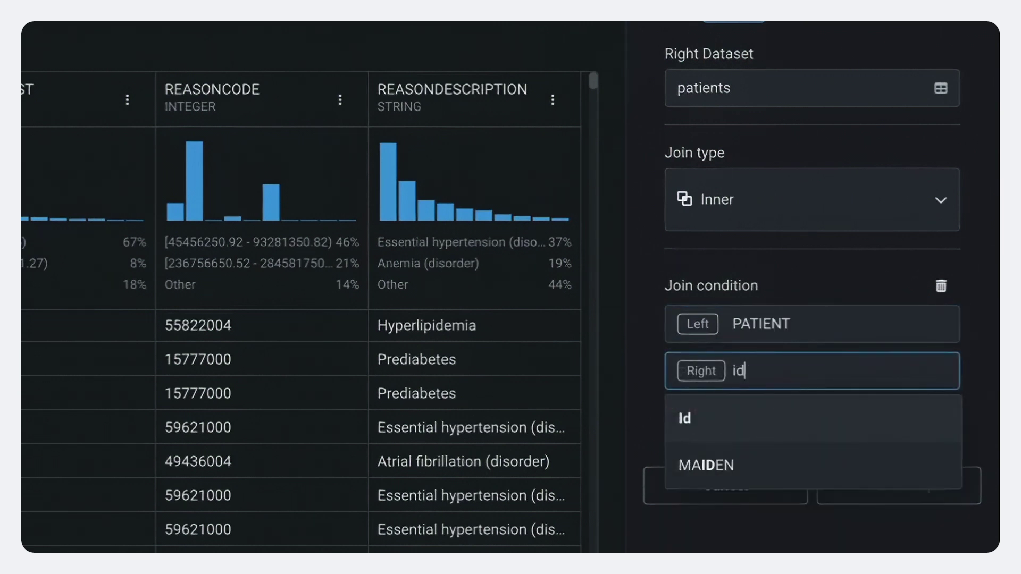
{"action": "left_click", "coordinate": [814, 418]}
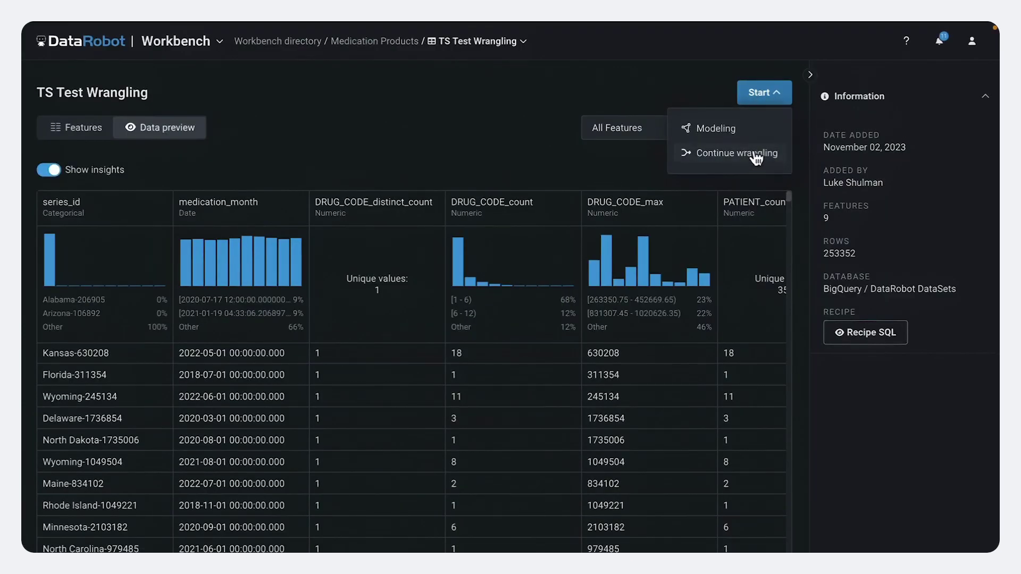
{"action": "left_click", "coordinate": [756, 155]}
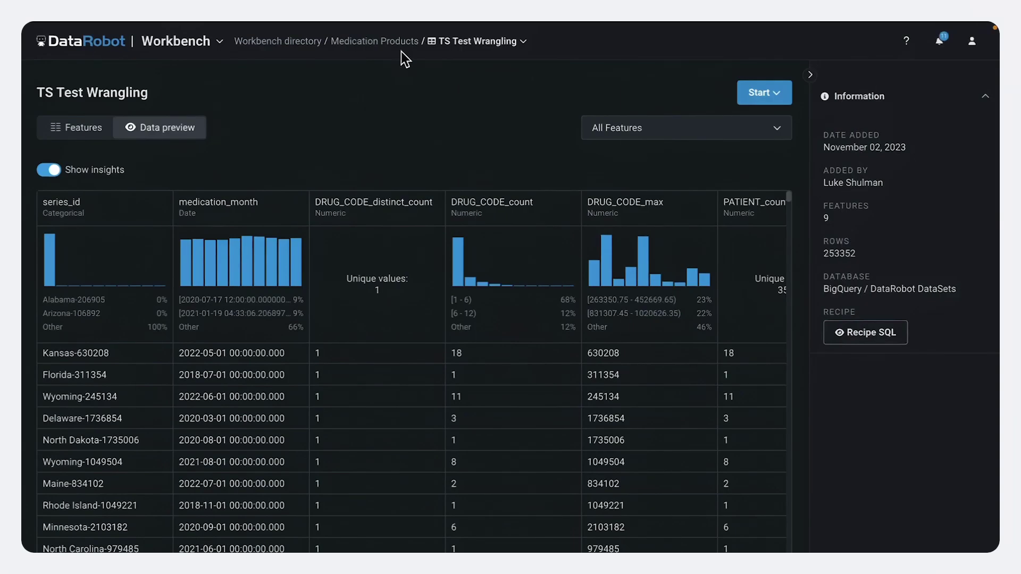
{"action": "left_click", "coordinate": [397, 43]}
- In the pending experiment setup, make number_of_medications the prediction target
{"action": "left_click", "coordinate": [397, 42]}
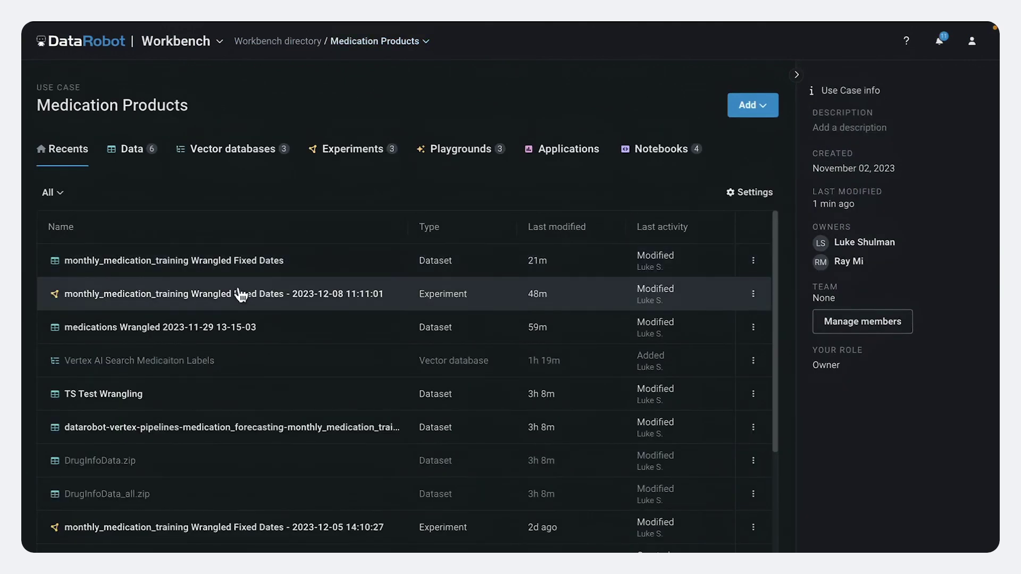
{"action": "mouse_move", "coordinate": [22, 274]}
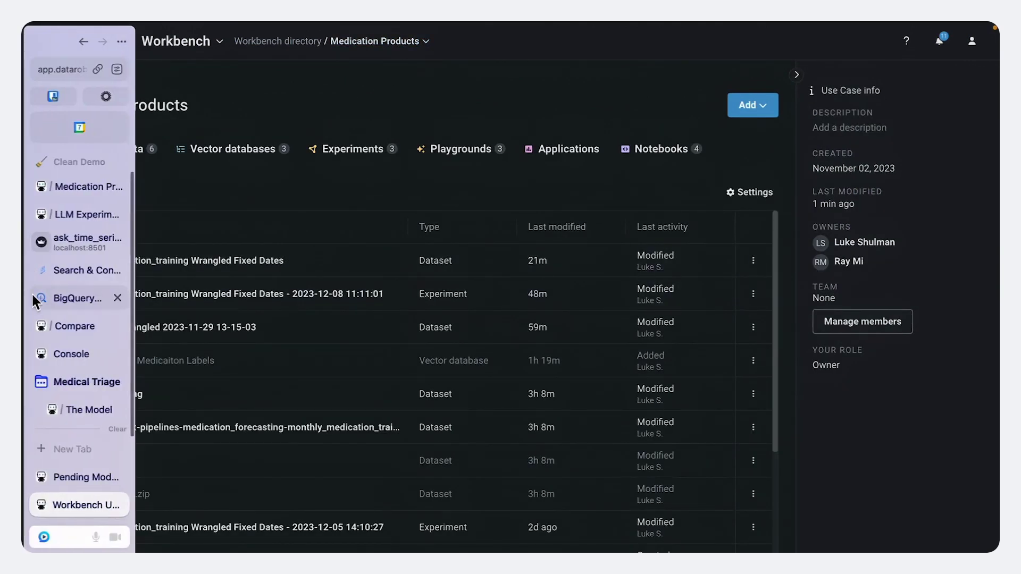
{"action": "left_click", "coordinate": [89, 470]}
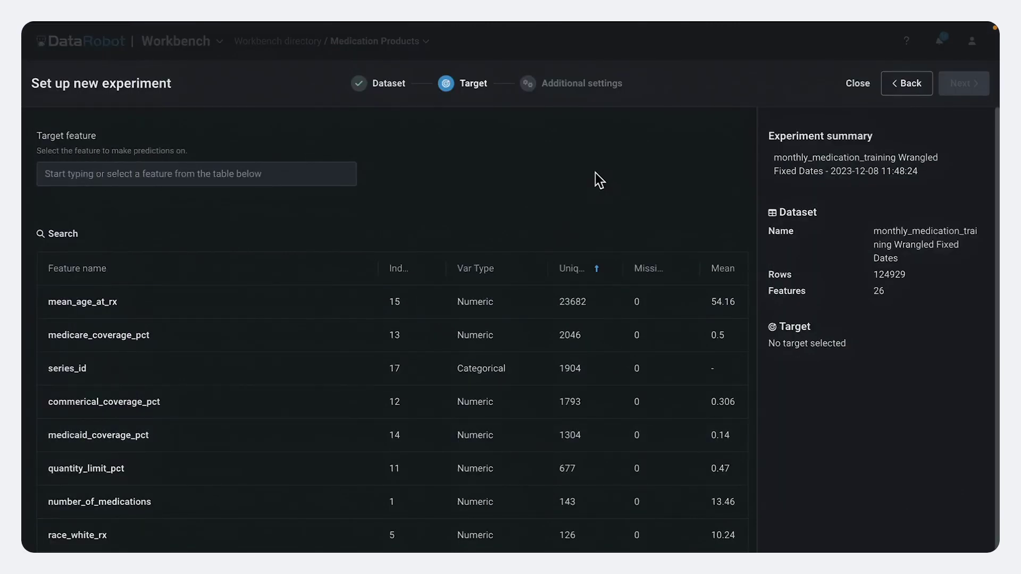
{"action": "left_click", "coordinate": [206, 173]}
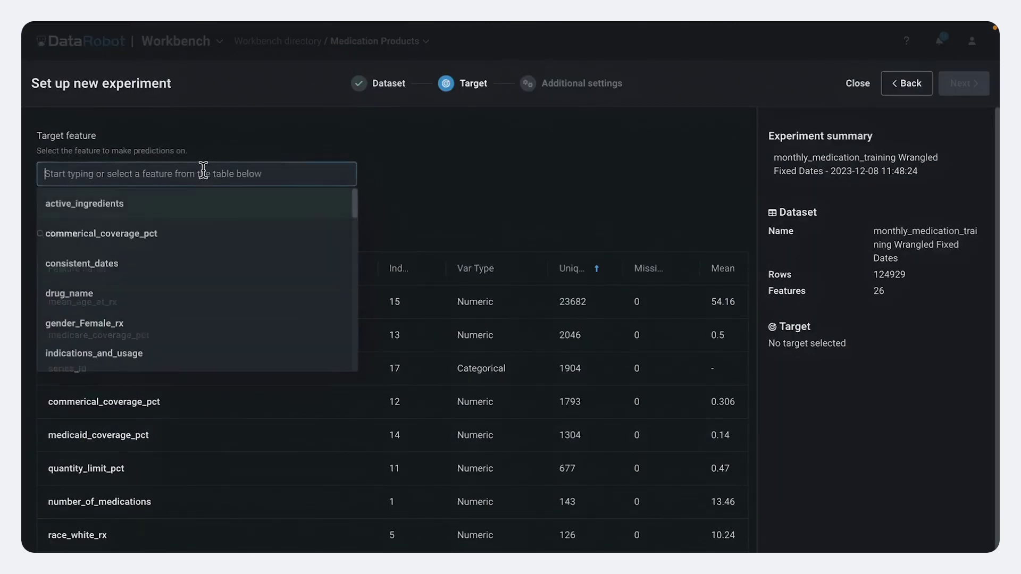
{"action": "type", "text": "number"}
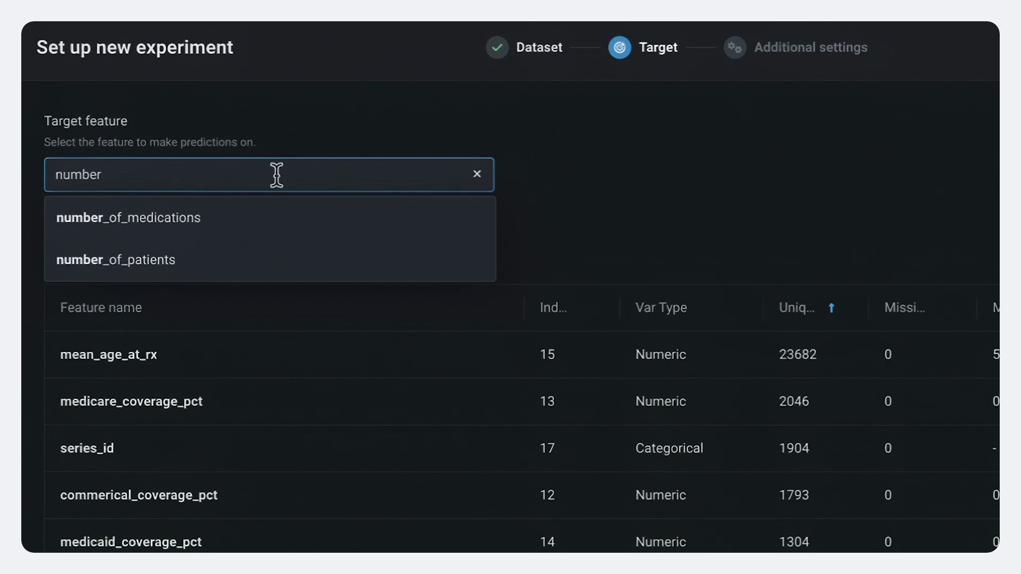
{"action": "left_click", "coordinate": [245, 218]}
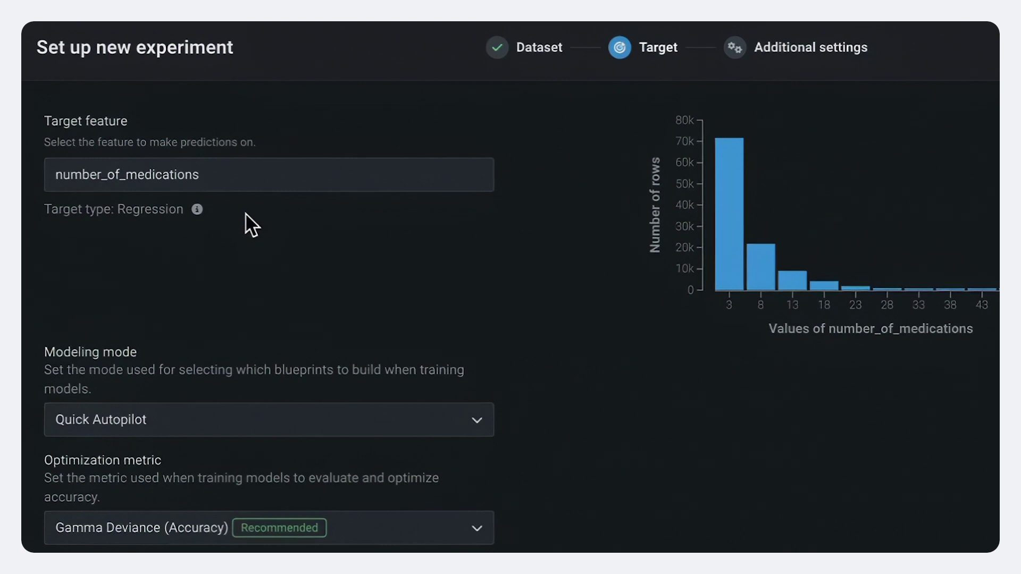
- Enable time series modeling with consistent_dates as the ordering feature
{"action": "left_click", "coordinate": [766, 54]}
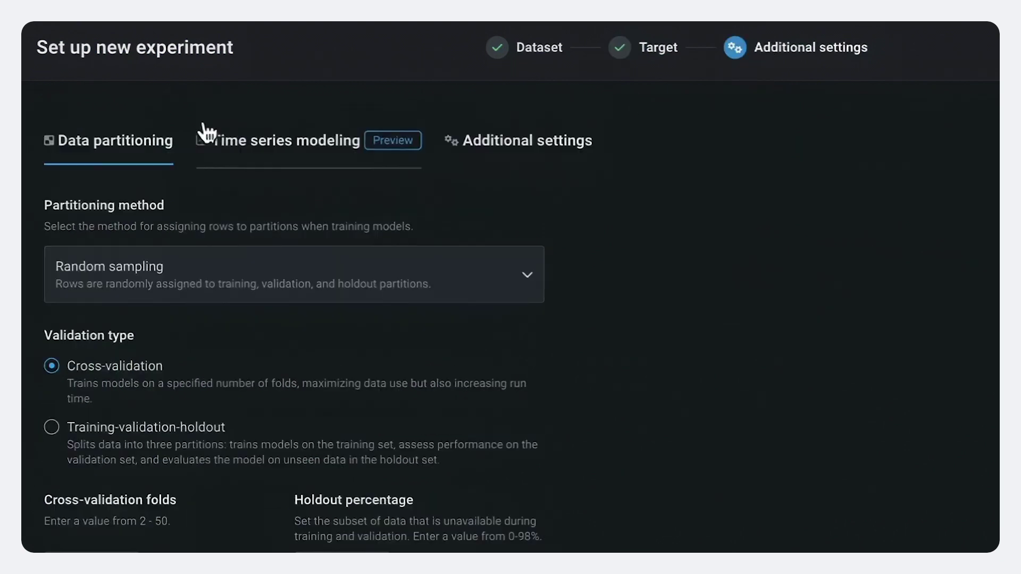
{"action": "left_click", "coordinate": [269, 148]}
{"action": "left_click", "coordinate": [141, 292]}
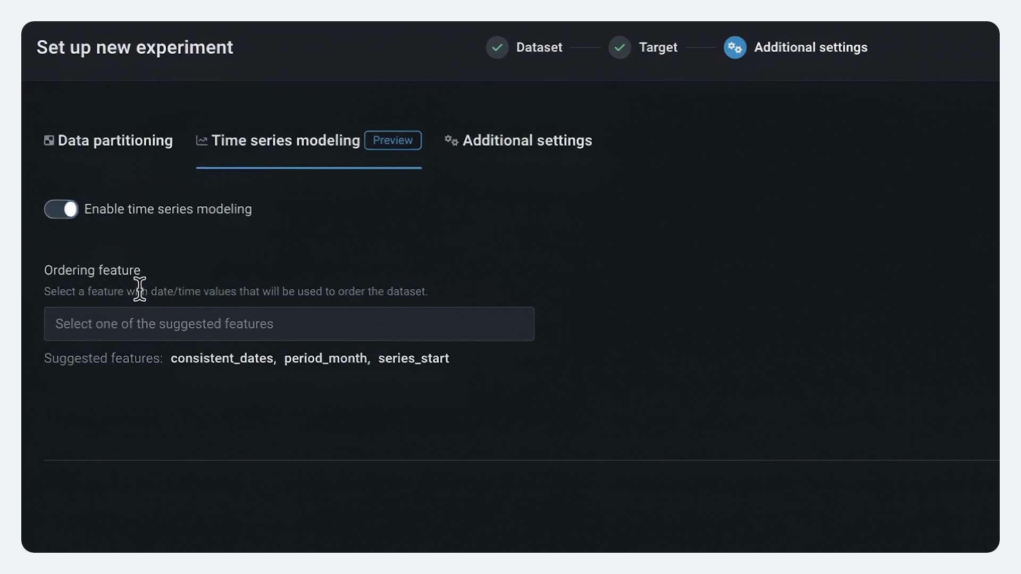
{"action": "left_click", "coordinate": [211, 361]}
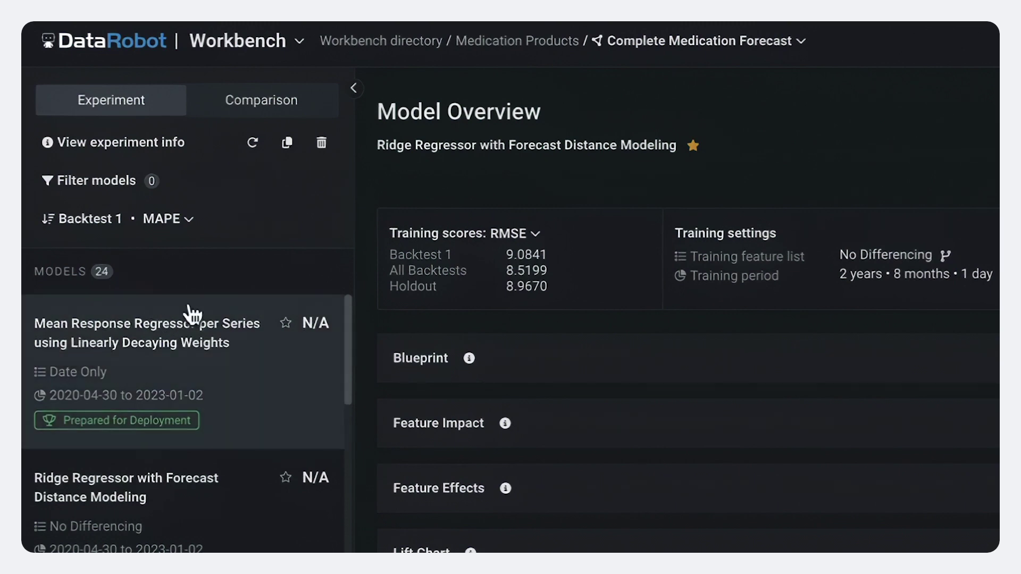
- Scroll through the Ridge Regressor's Series Insights and sort the series by Target Average
{"action": "scroll", "coordinate": [194, 329], "scroll_direction": "down", "scroll_amount": 5}
{"action": "scroll", "coordinate": [192, 348], "scroll_direction": "down", "scroll_amount": 15}
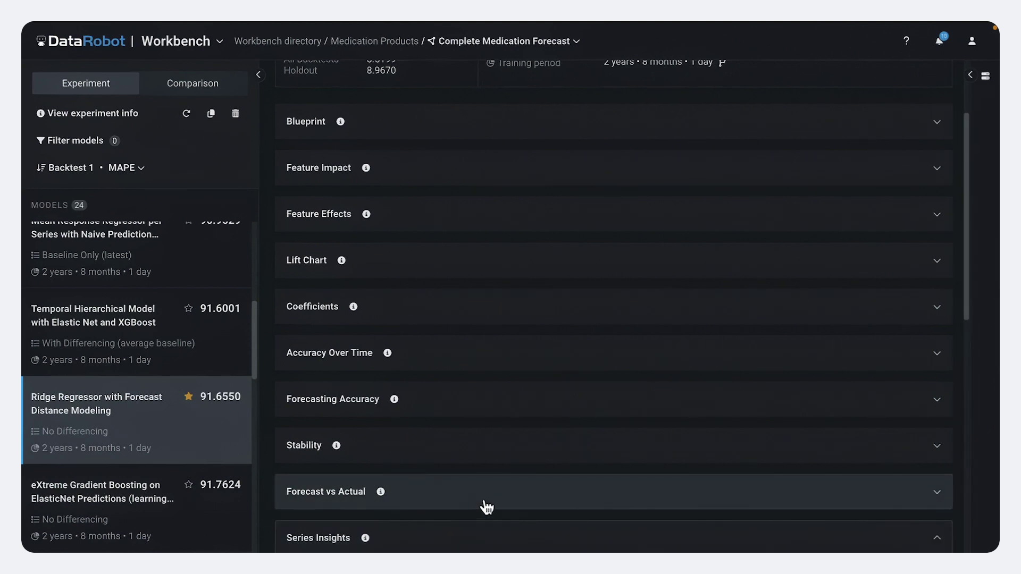
{"action": "scroll", "coordinate": [505, 526], "scroll_direction": "down", "scroll_amount": 8}
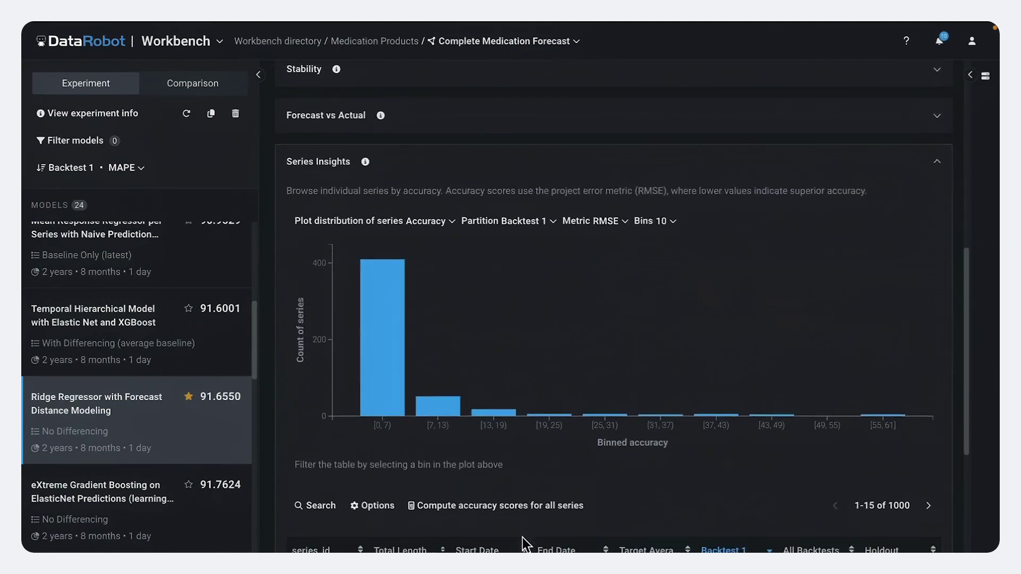
{"action": "scroll", "coordinate": [519, 537], "scroll_direction": "down", "scroll_amount": 2}
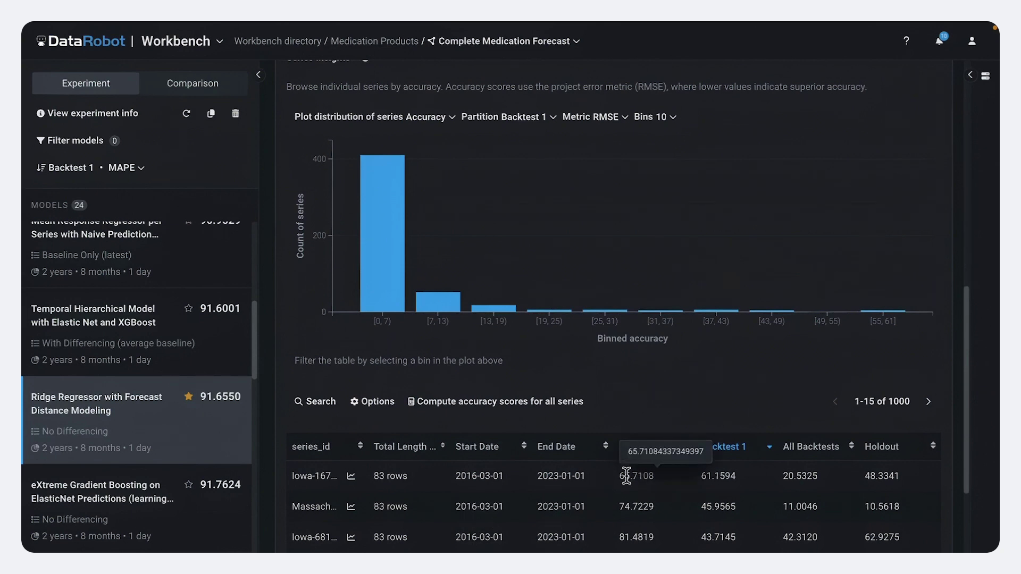
{"action": "left_click", "coordinate": [648, 449]}
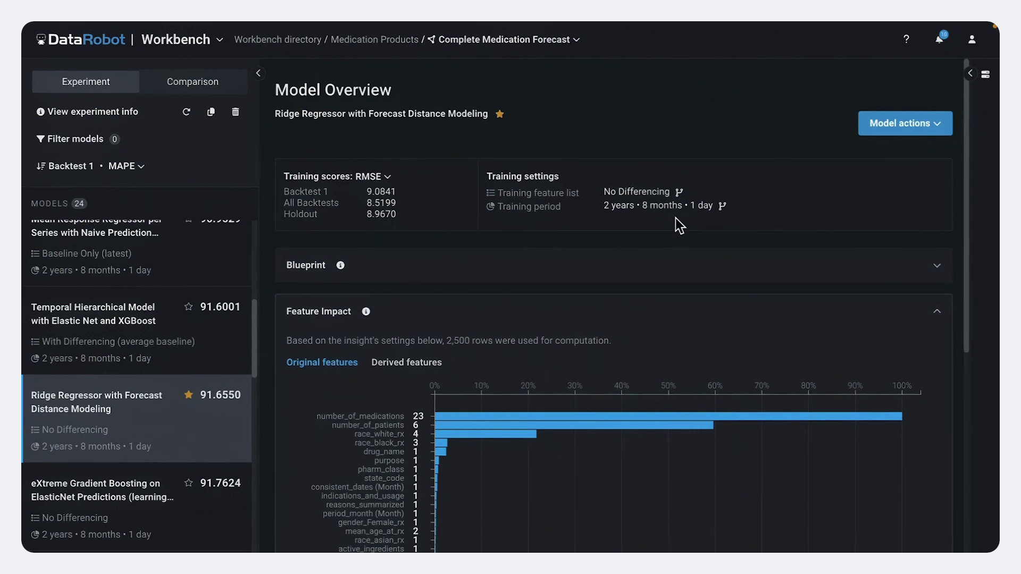
- Open the medication_knowledge_search_data_store table in BigQuery and browse its preview rows
{"action": "mouse_move", "coordinate": [21, 182]}
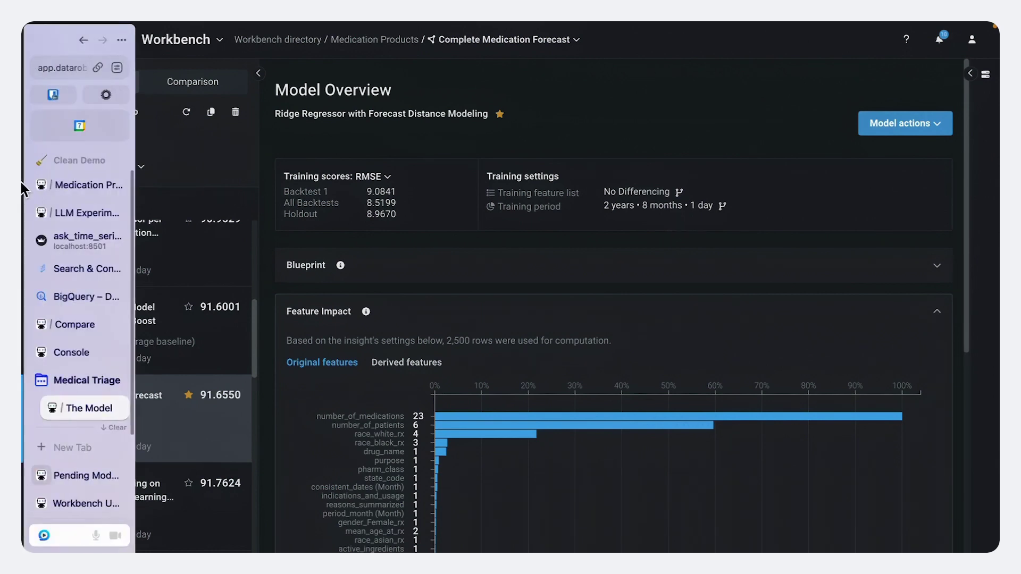
{"action": "left_click", "coordinate": [78, 300]}
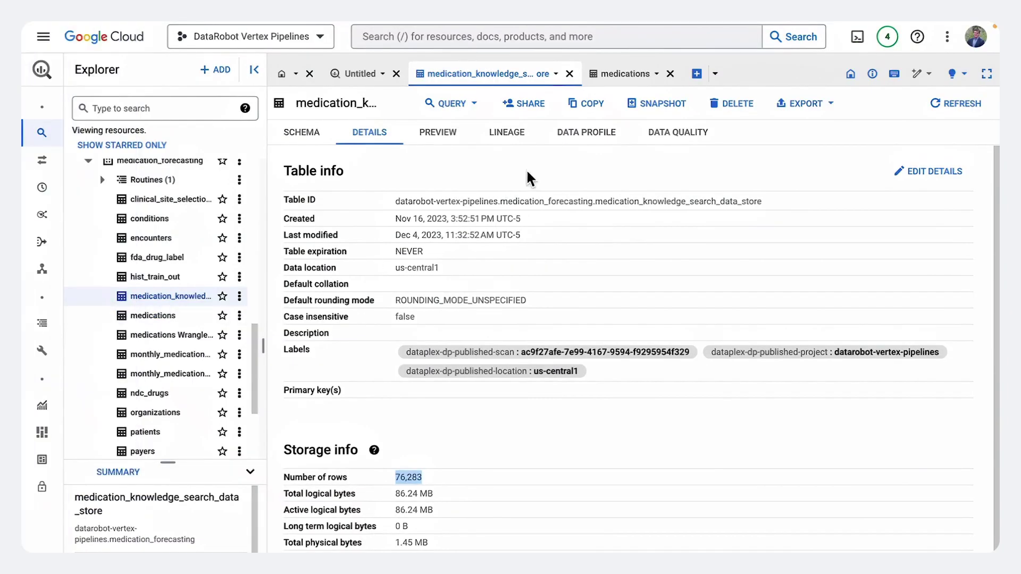
{"action": "left_click", "coordinate": [441, 139]}
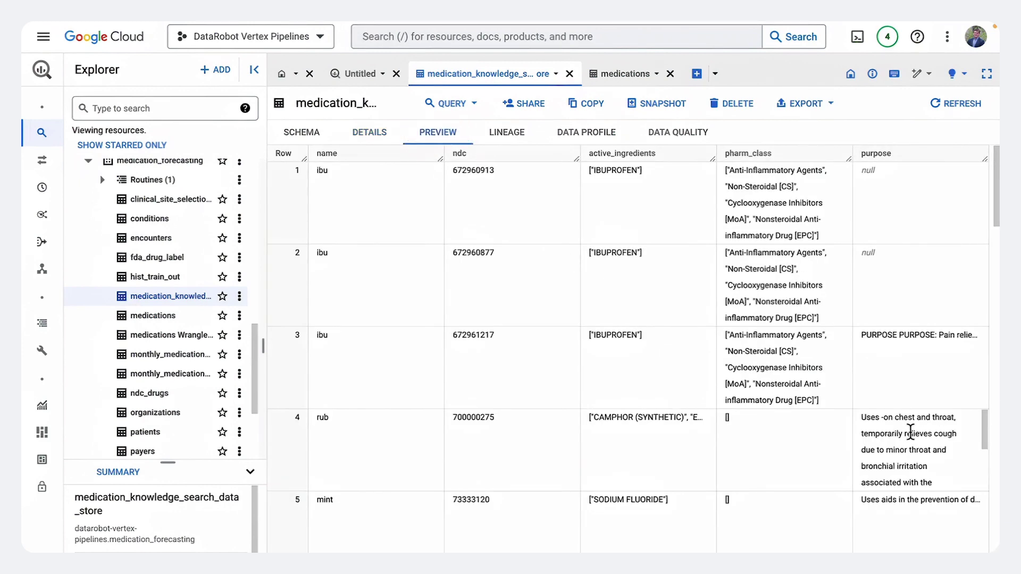
{"action": "double_click", "coordinate": [910, 432]}
{"action": "scroll", "coordinate": [984, 434], "scroll_direction": "down", "scroll_amount": 3}
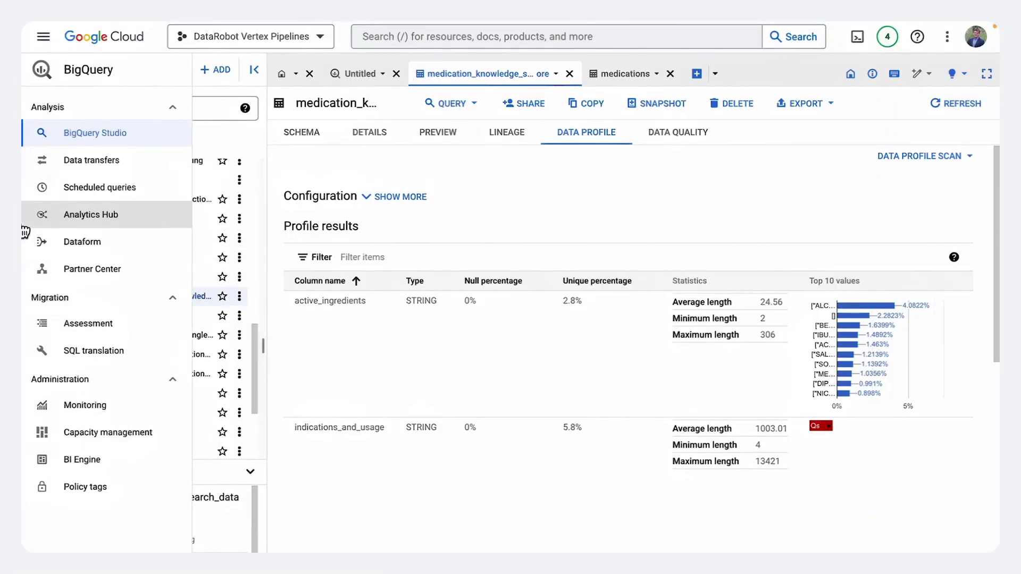
- View the stored nitrofurantoin document's JSON in the app's data store
{"action": "mouse_move", "coordinate": [76, 215]}
{"action": "left_click", "coordinate": [72, 270]}
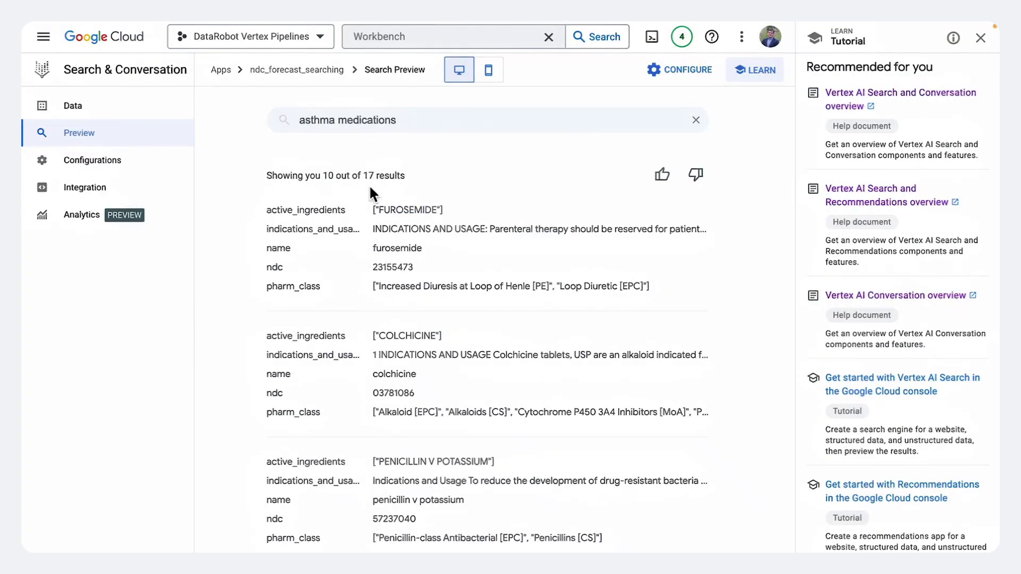
{"action": "left_click", "coordinate": [118, 105]}
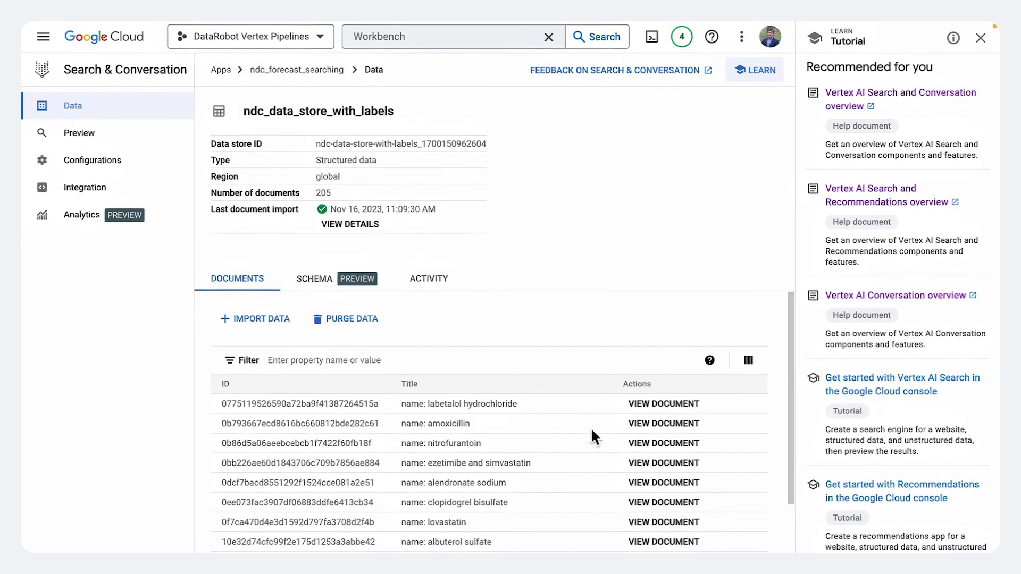
{"action": "left_click", "coordinate": [640, 444]}
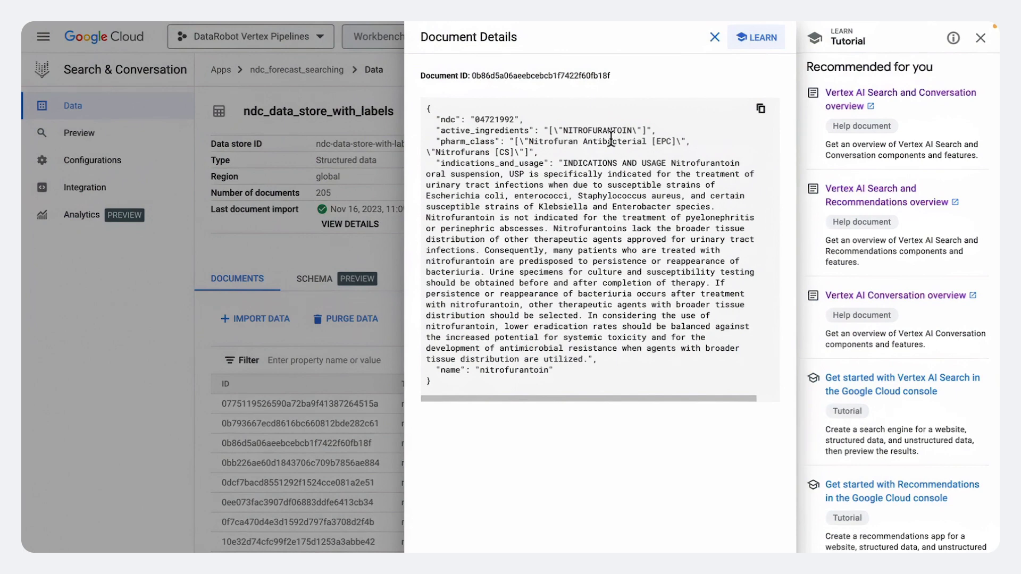
{"action": "left_click", "coordinate": [715, 38]}
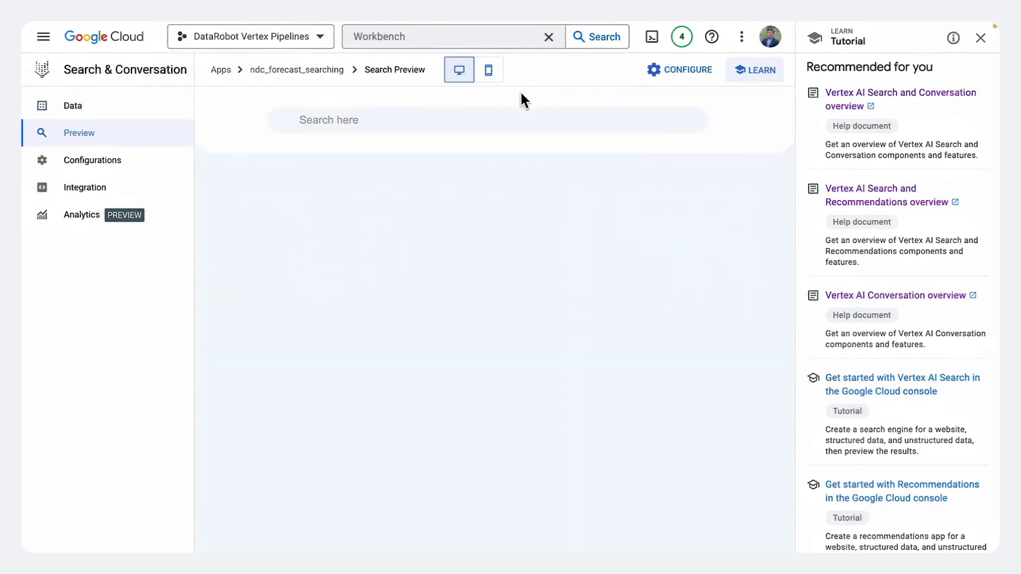
- Search 'ASthma Medications' in the ndc_forecast_searching app preview
{"action": "left_click", "coordinate": [450, 120]}
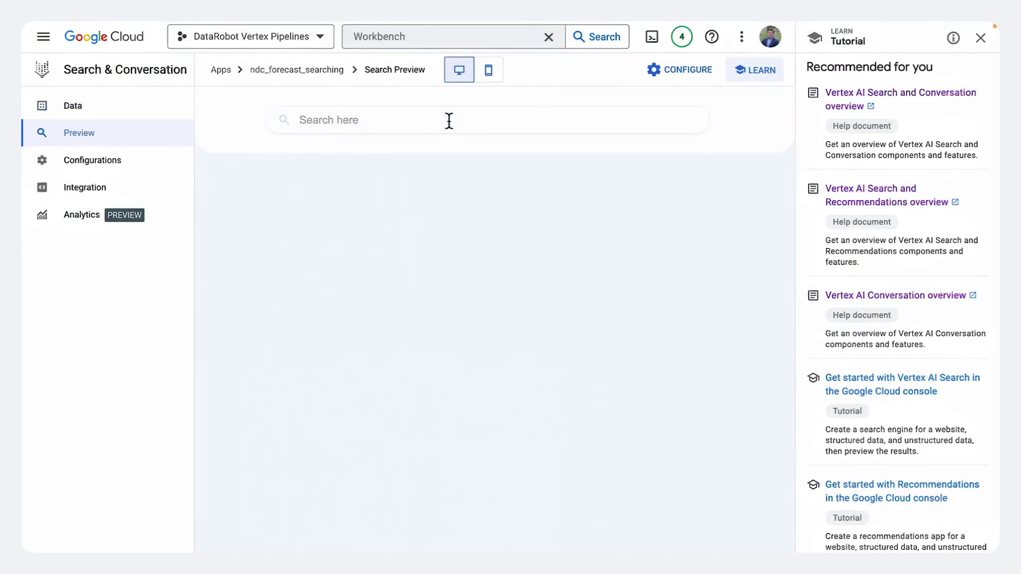
{"action": "type", "text": "ASthma Medic"}
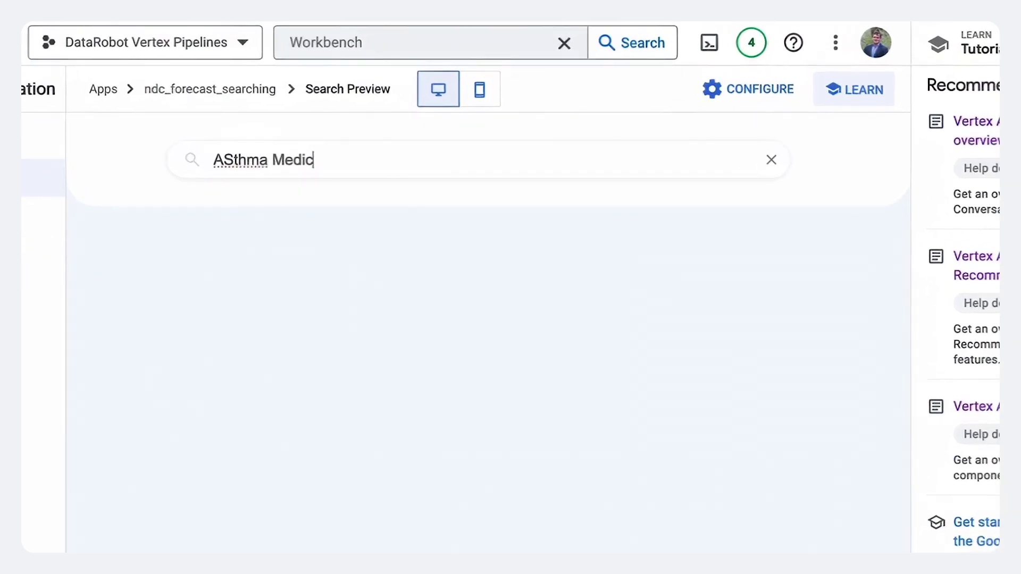
{"action": "type", "text": "ations"}
{"action": "key", "text": "Return"}
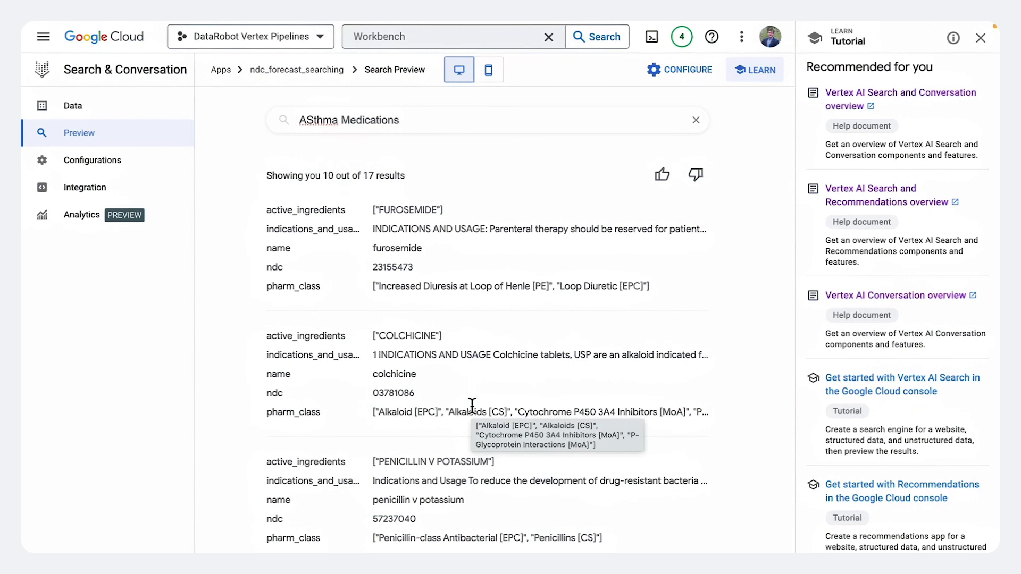
{"action": "mouse_move", "coordinate": [20, 288]}
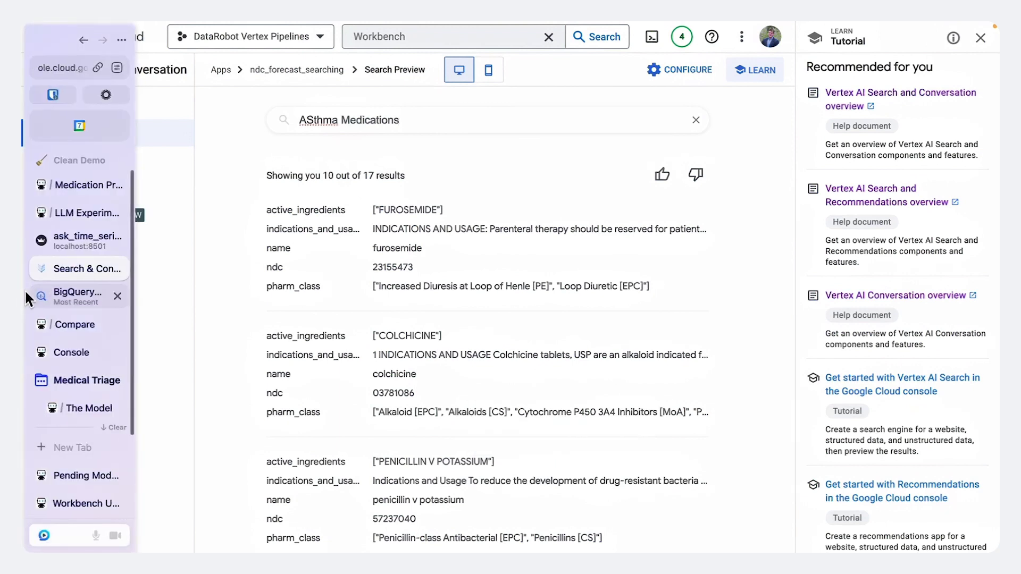
- In the Medication Products use case, view the vector databases, then return to the playgrounds list
{"action": "left_click", "coordinate": [70, 211]}
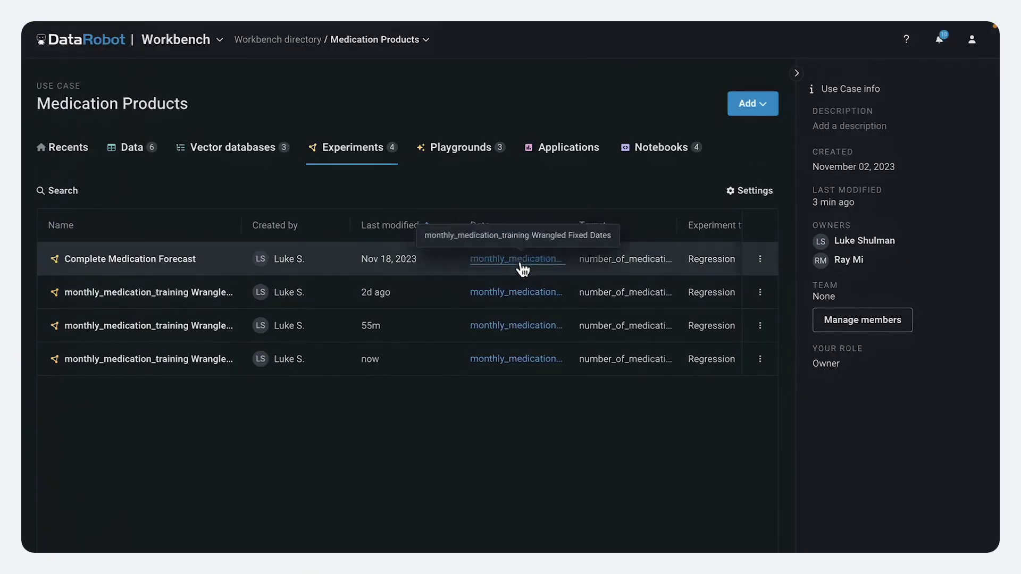
{"action": "left_click", "coordinate": [503, 163]}
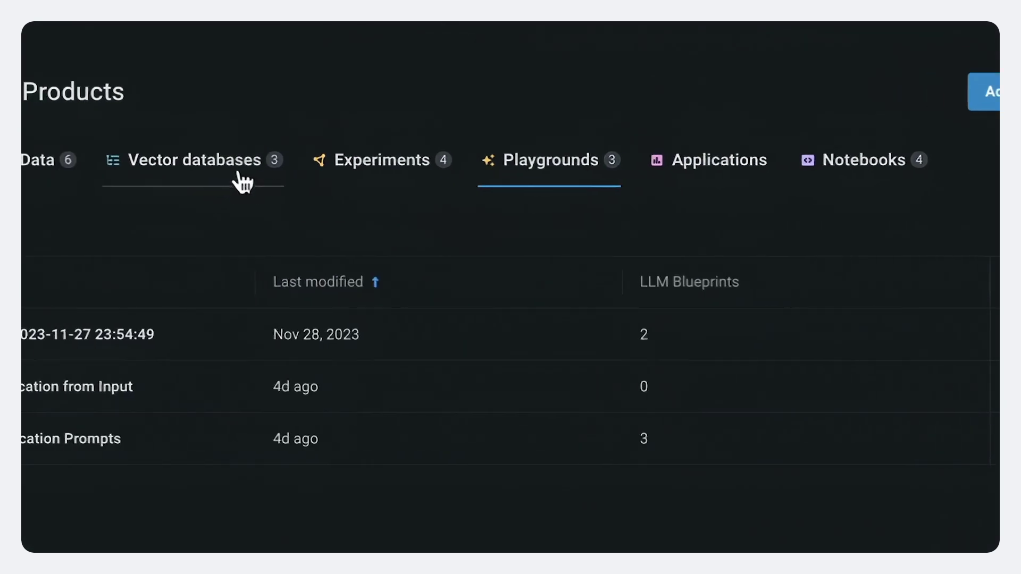
{"action": "left_click", "coordinate": [174, 163]}
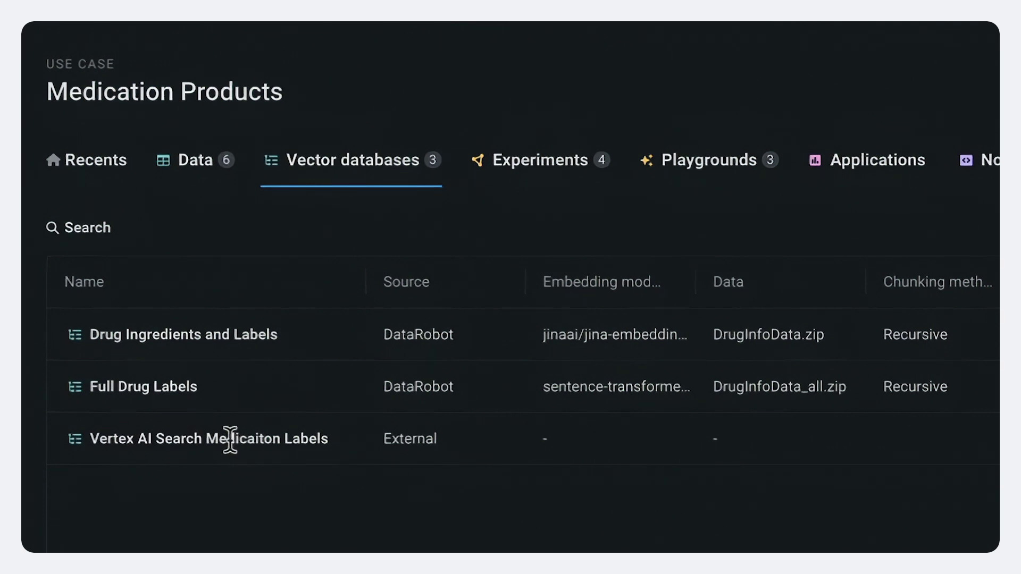
{"action": "left_click", "coordinate": [691, 163]}
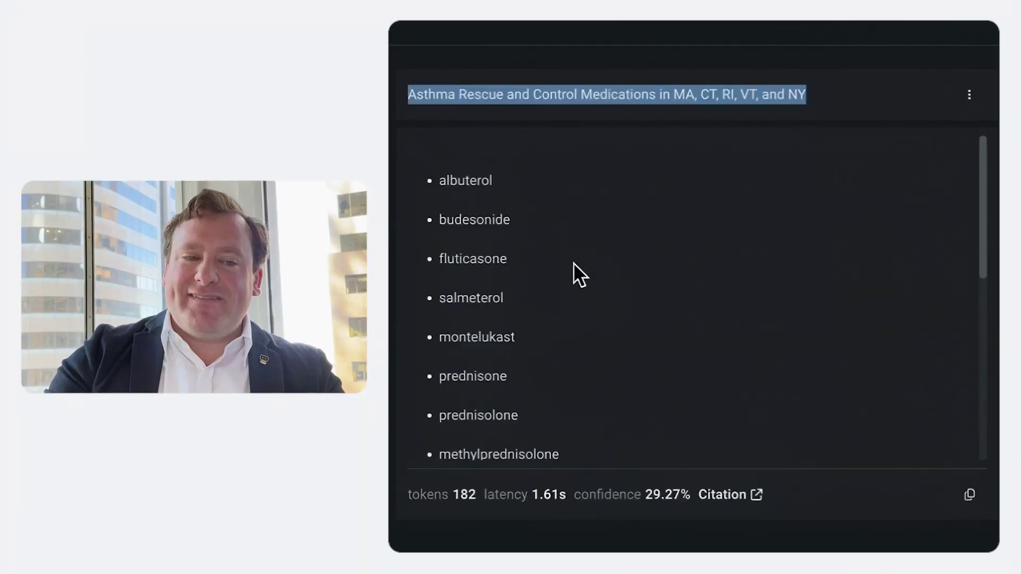
- Review the Testing Medication Prompts comparison of its three Google Gemini blueprints
{"action": "scroll", "coordinate": [573, 263], "scroll_direction": "down", "scroll_amount": 6}
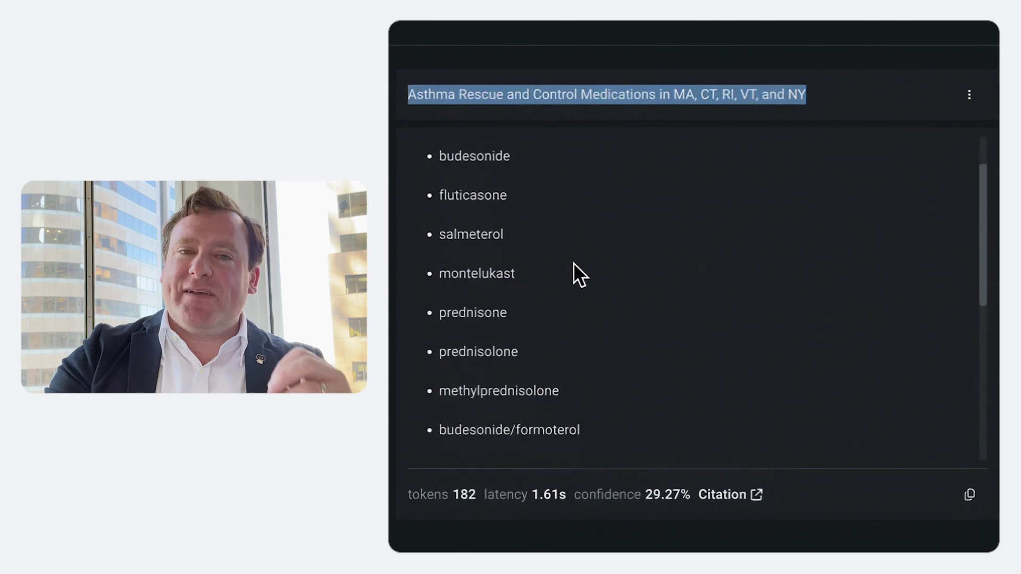
{"action": "scroll", "coordinate": [572, 263], "scroll_direction": "down", "scroll_amount": 2}
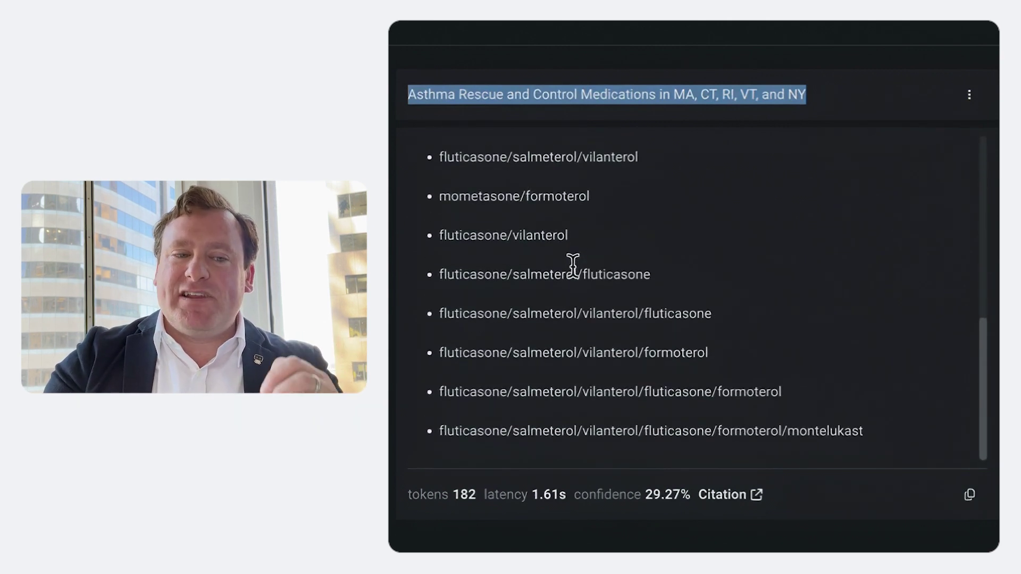
{"action": "left_click", "coordinate": [777, 353]}
{"action": "scroll", "coordinate": [776, 352], "scroll_direction": "up", "scroll_amount": 1}
{"action": "scroll", "coordinate": [776, 352], "scroll_direction": "up", "scroll_amount": 10}
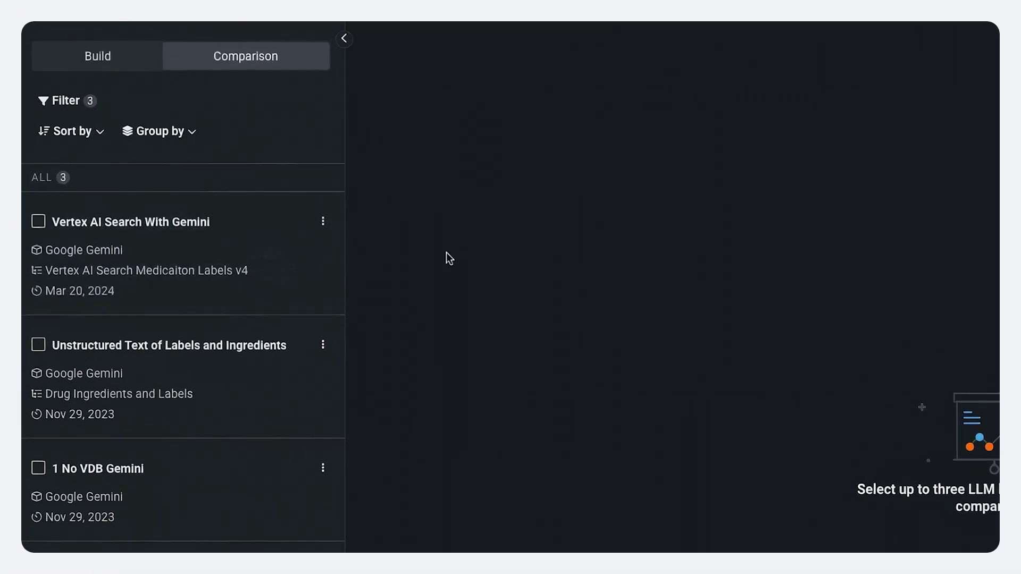
- Select the Vertex AI Search With Gemini, Unstructured Text of Labels and Ingredients, and 1 No VDB Gemini blueprints
{"action": "left_click", "coordinate": [39, 221]}
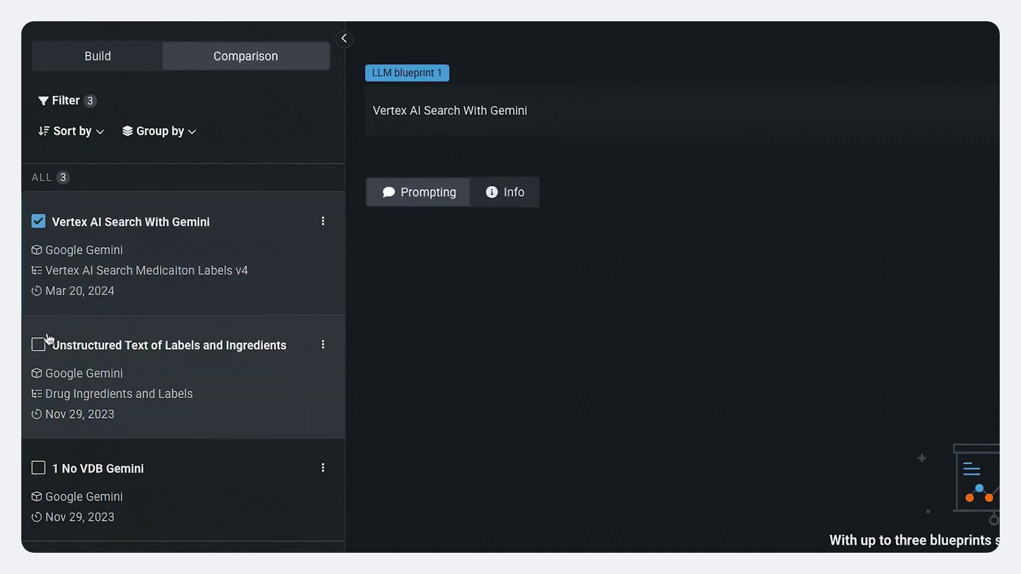
{"action": "left_click", "coordinate": [38, 344]}
{"action": "left_click", "coordinate": [39, 466]}
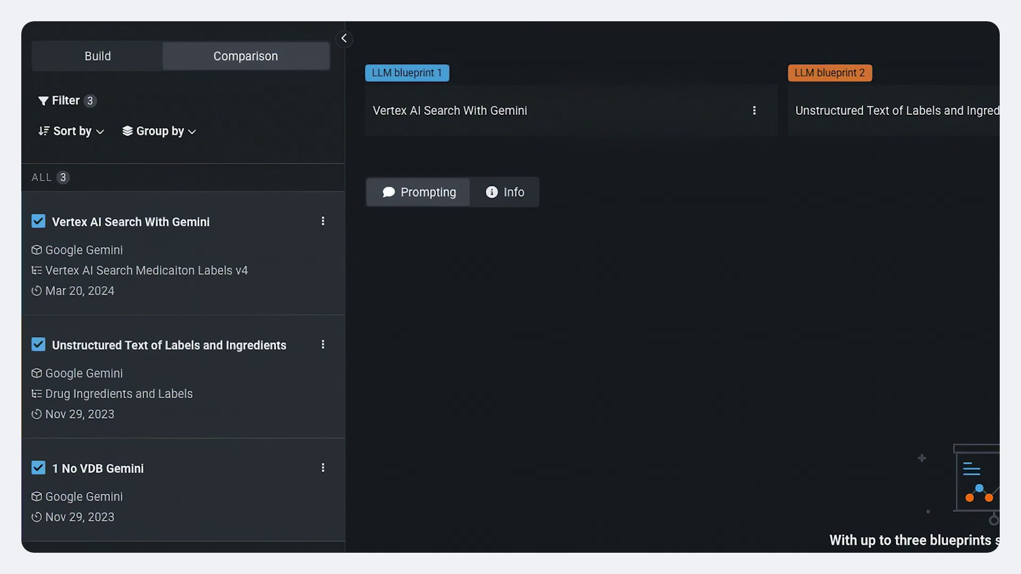
- Send 'treatments for diabetes' to all three blueprints and review their answers
{"action": "type", "text": "treatments for diabe"}
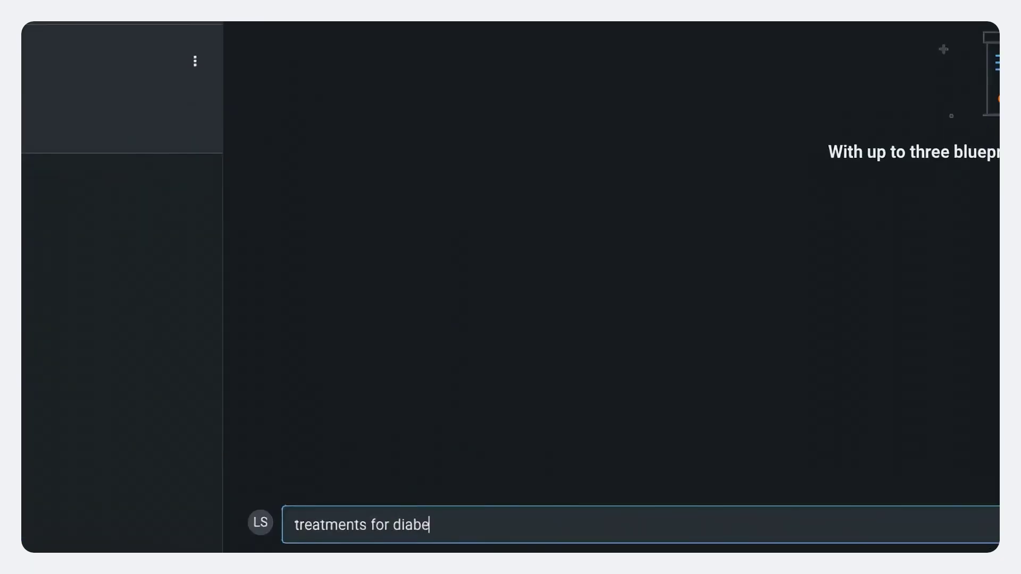
{"action": "type", "text": "tes"}
{"action": "key", "text": "Return"}
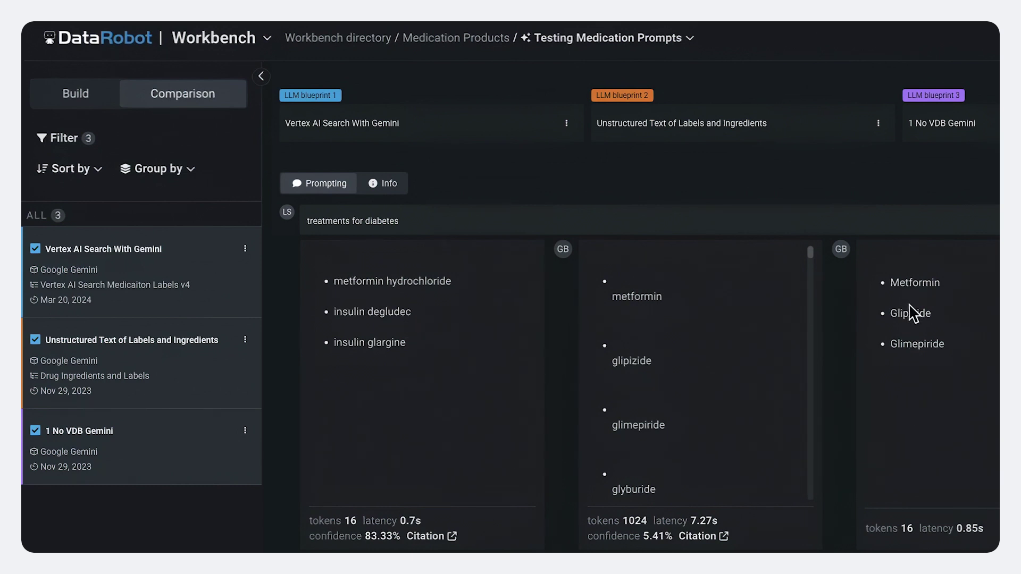
{"action": "left_click_drag", "start_coordinate": [910, 313], "coordinate": [923, 344]}
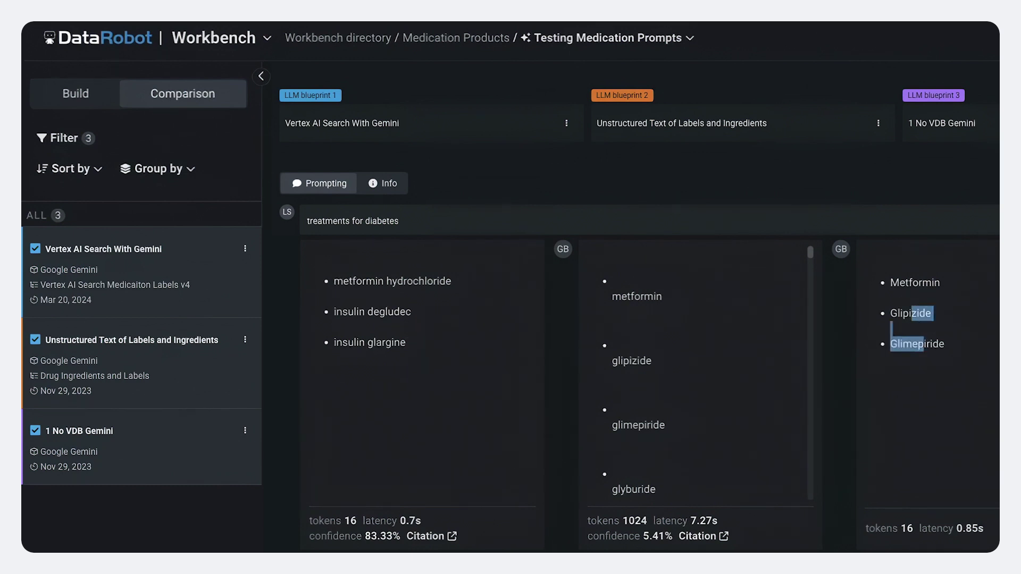
{"action": "left_click", "coordinate": [965, 352]}
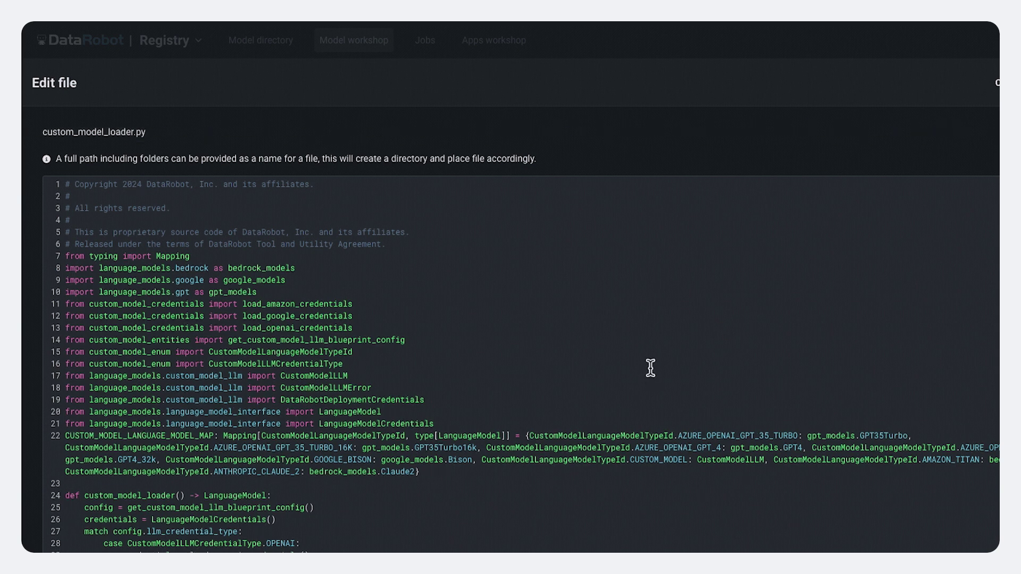
- Go to the Registry's Model workshop and open the first custom model's details
{"action": "scroll", "coordinate": [655, 367], "scroll_direction": "down", "scroll_amount": 3}
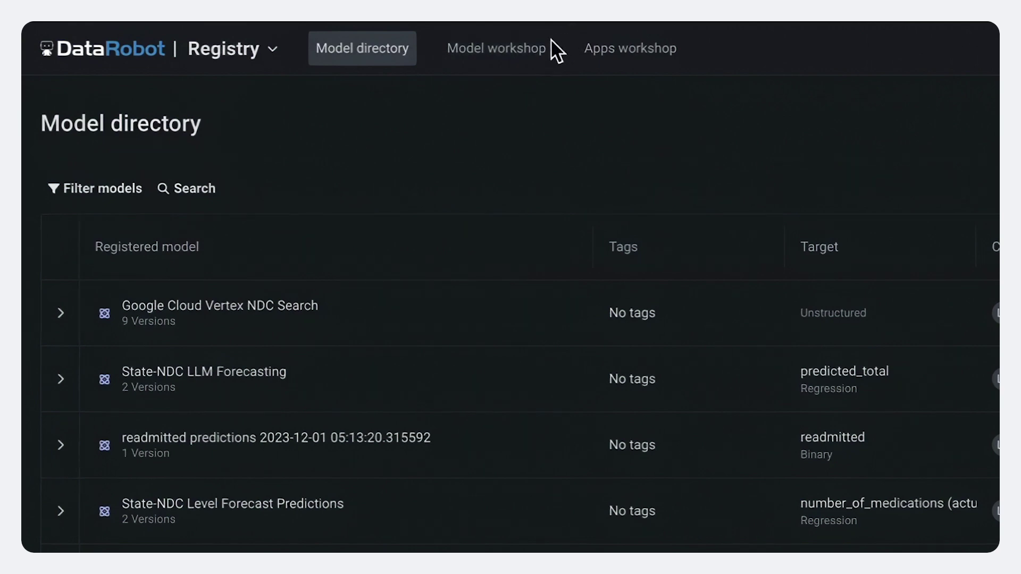
{"action": "left_click", "coordinate": [524, 53]}
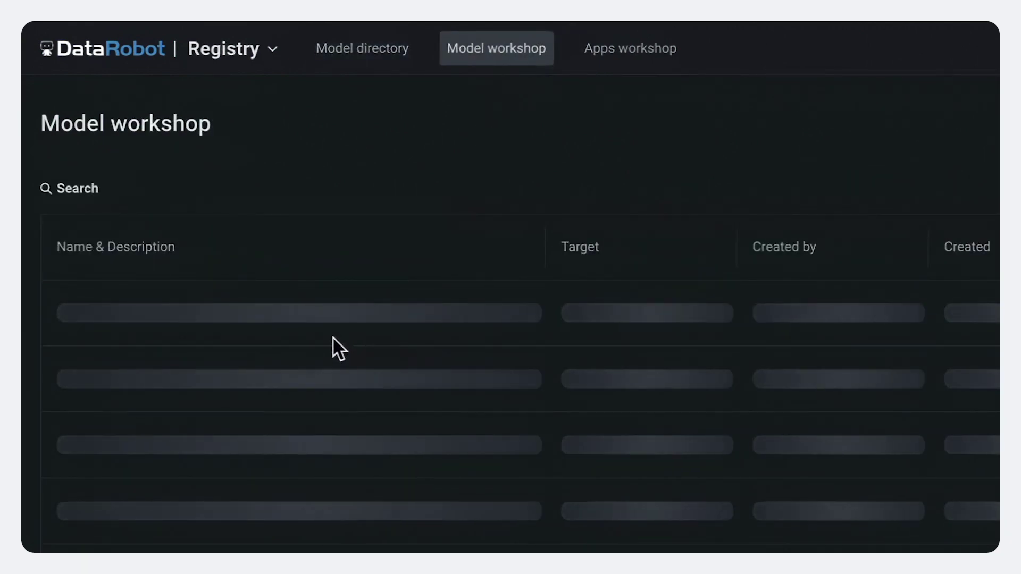
{"action": "left_click", "coordinate": [358, 319]}
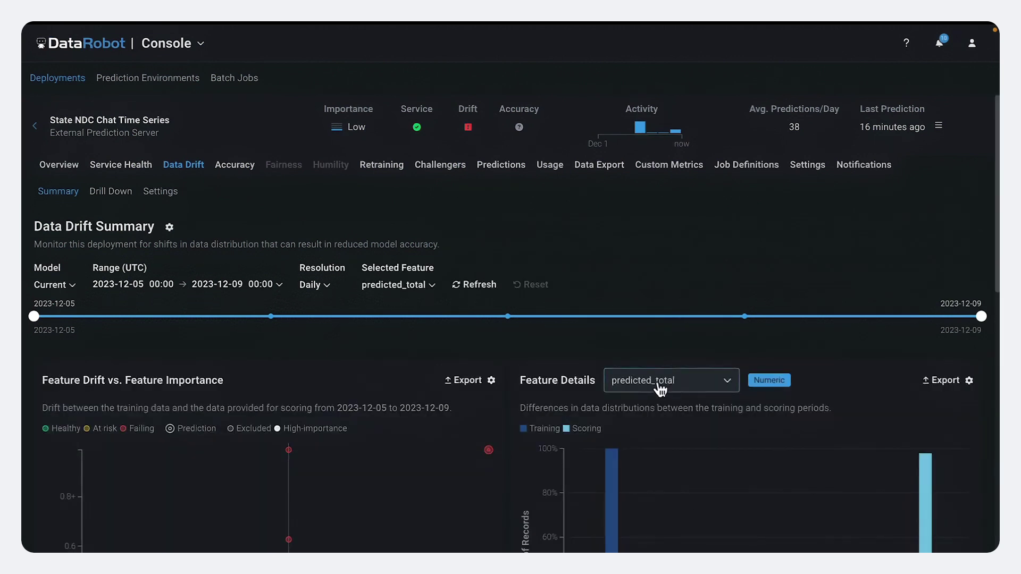
- Show the drift word cloud for the prompt feature, then for output_headline (drift 0.426, importance 0.500)
{"action": "left_click", "coordinate": [660, 390]}
{"action": "left_click", "coordinate": [685, 508]}
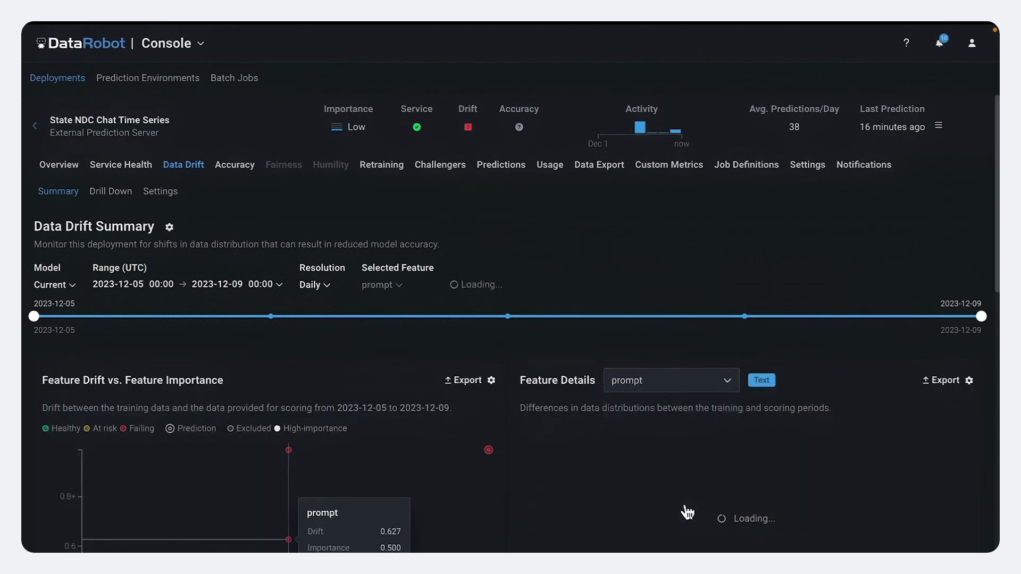
{"action": "scroll", "coordinate": [709, 460], "scroll_direction": "down", "scroll_amount": 4}
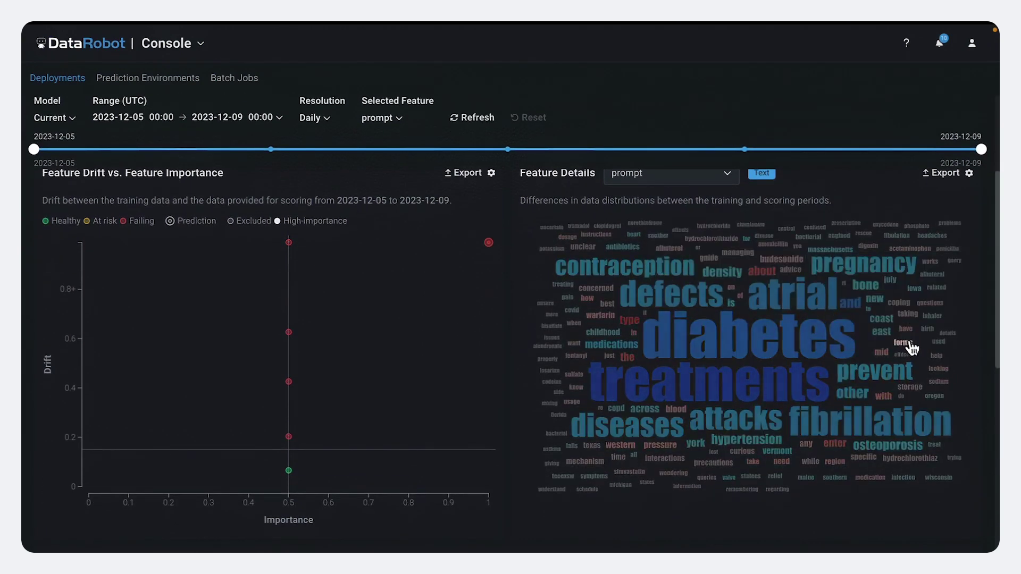
{"action": "mouse_move", "coordinate": [917, 421]}
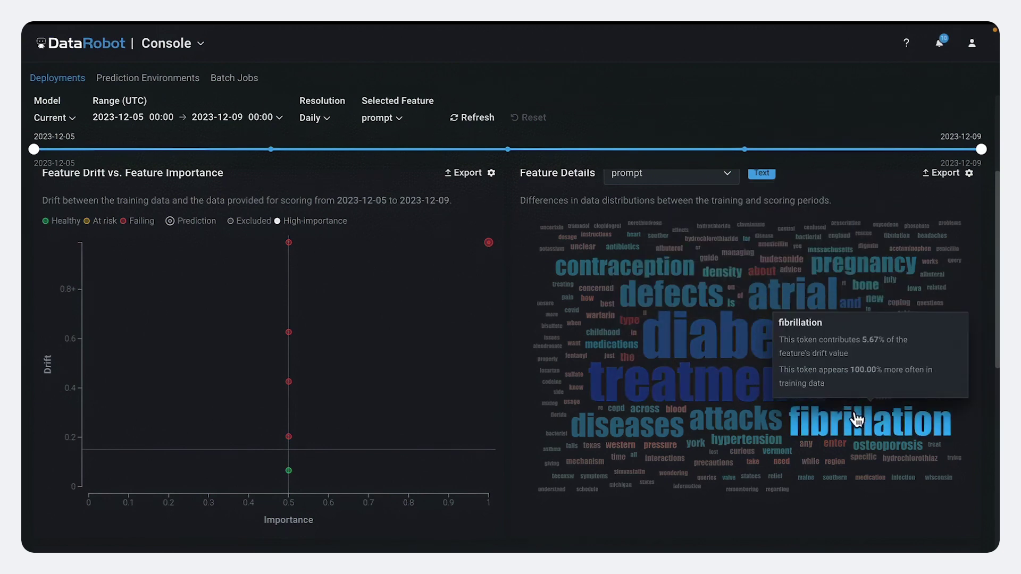
{"action": "mouse_move", "coordinate": [724, 378]}
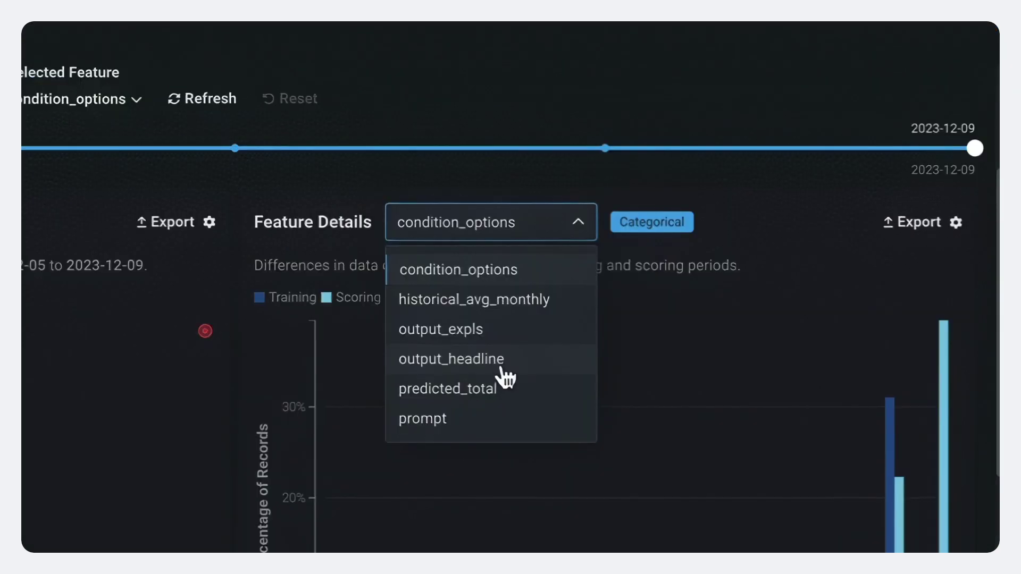
{"action": "left_click", "coordinate": [677, 264]}
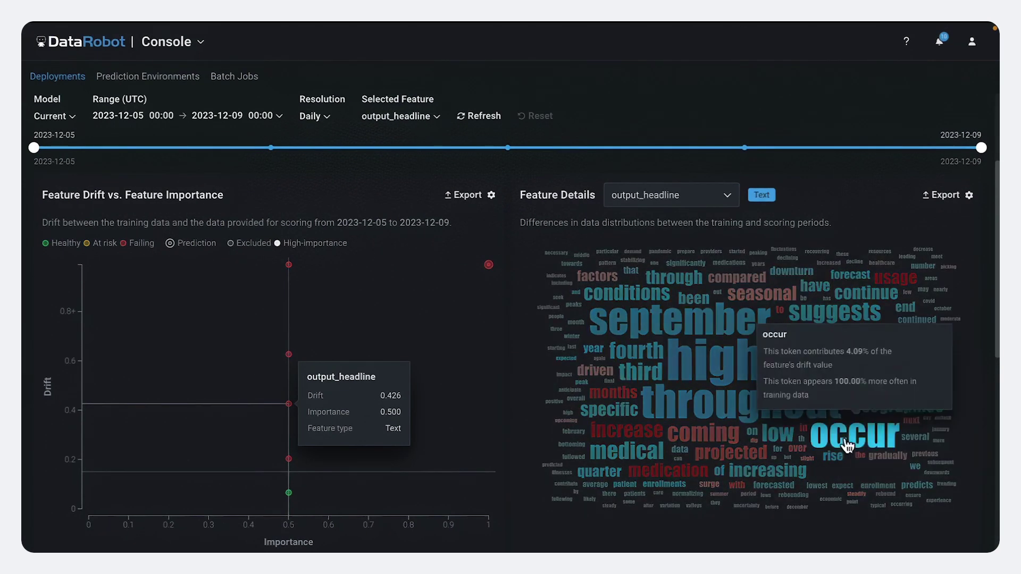
{"action": "mouse_move", "coordinate": [619, 441]}
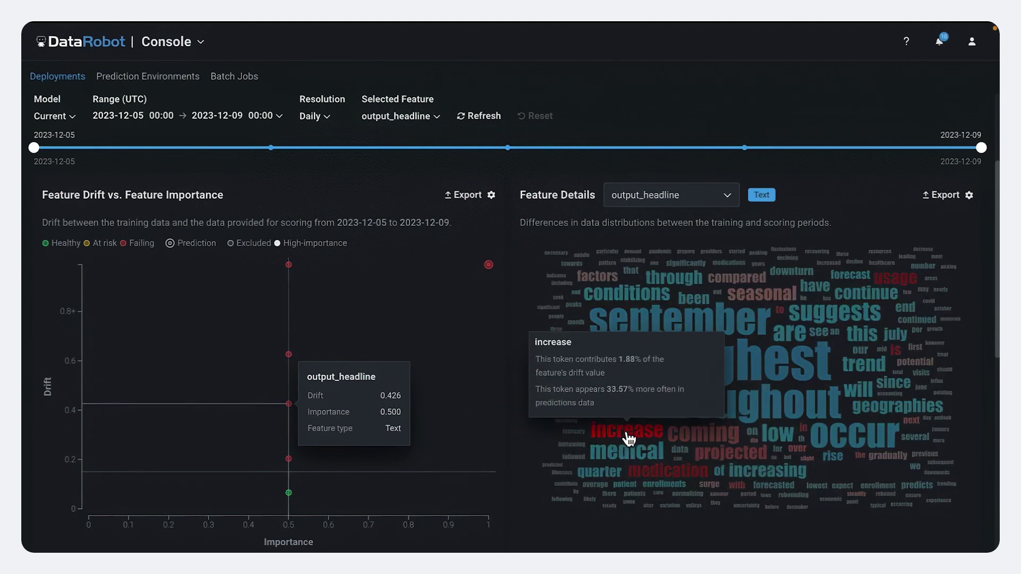